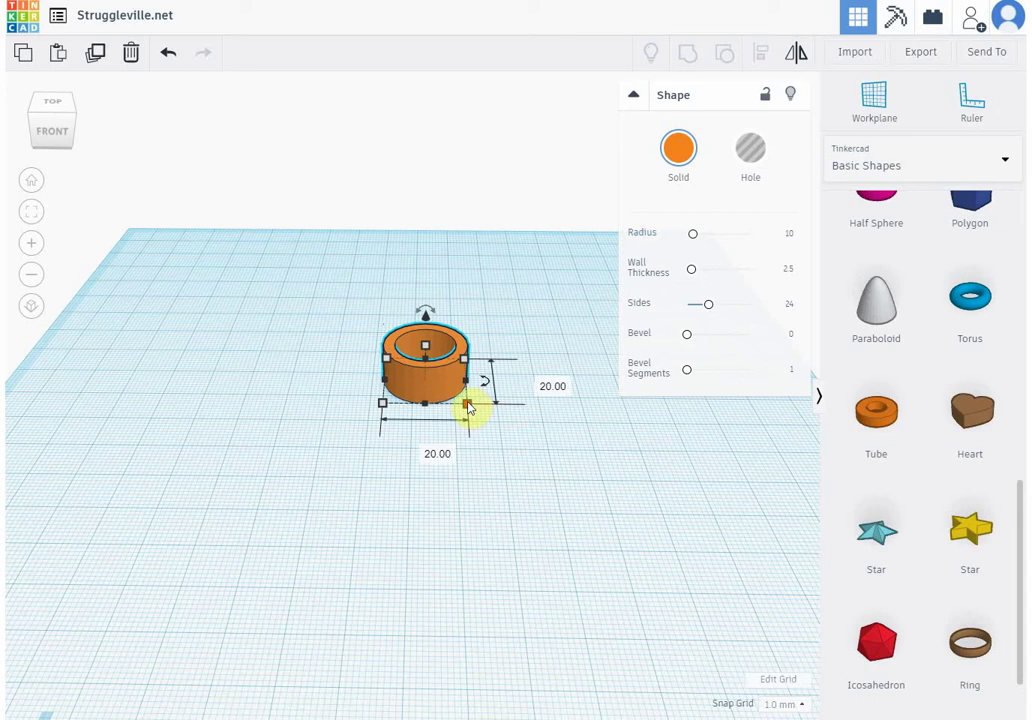
- Try a radius of 20 for the Tube in the Shape panel, then revert it
left_click(790, 235)
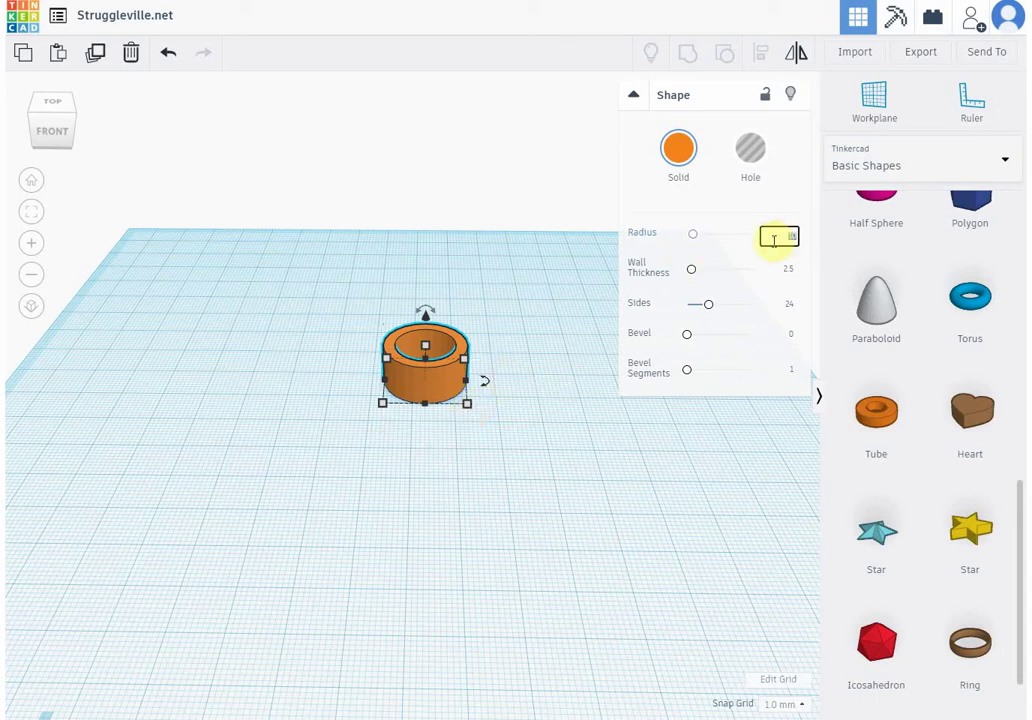
type("20")
key("Return")
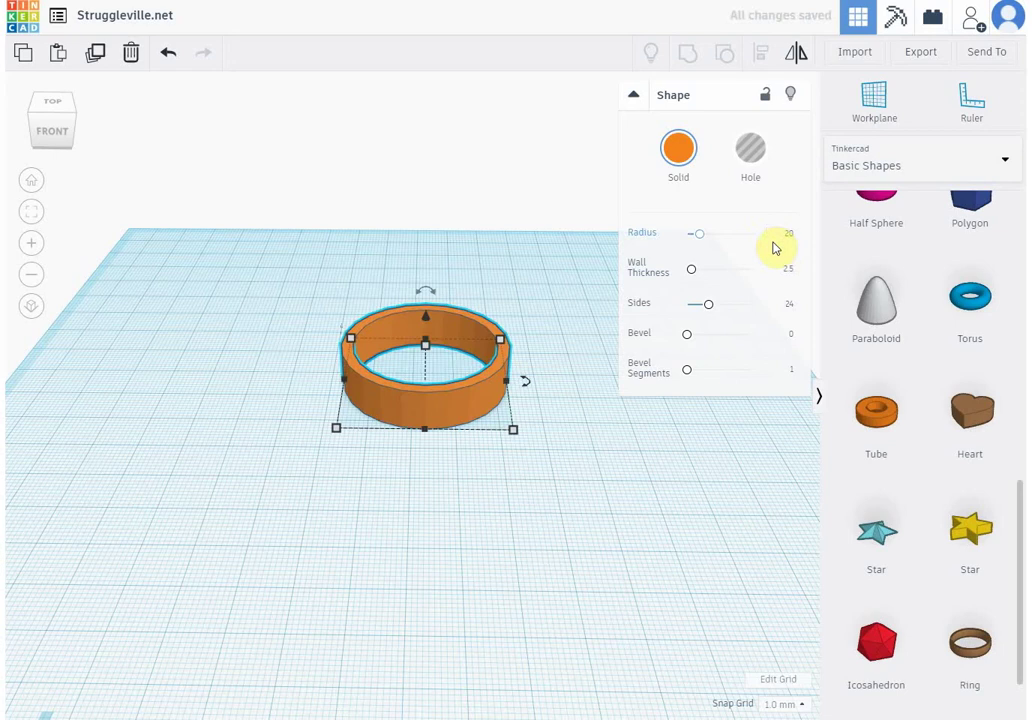
left_click(785, 234)
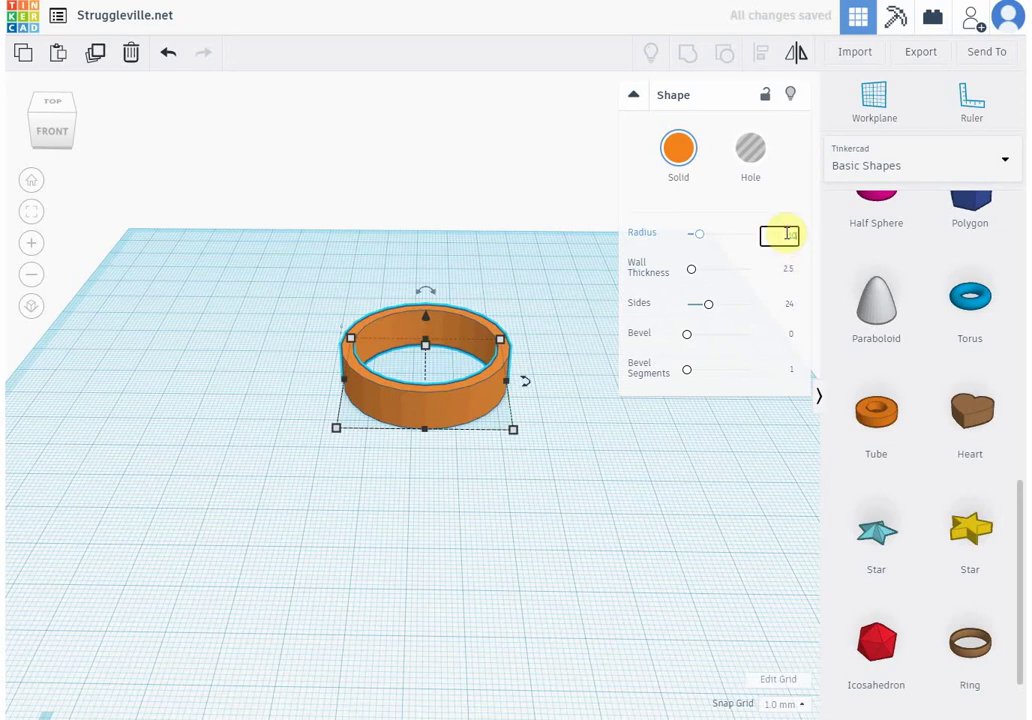
left_click(788, 237)
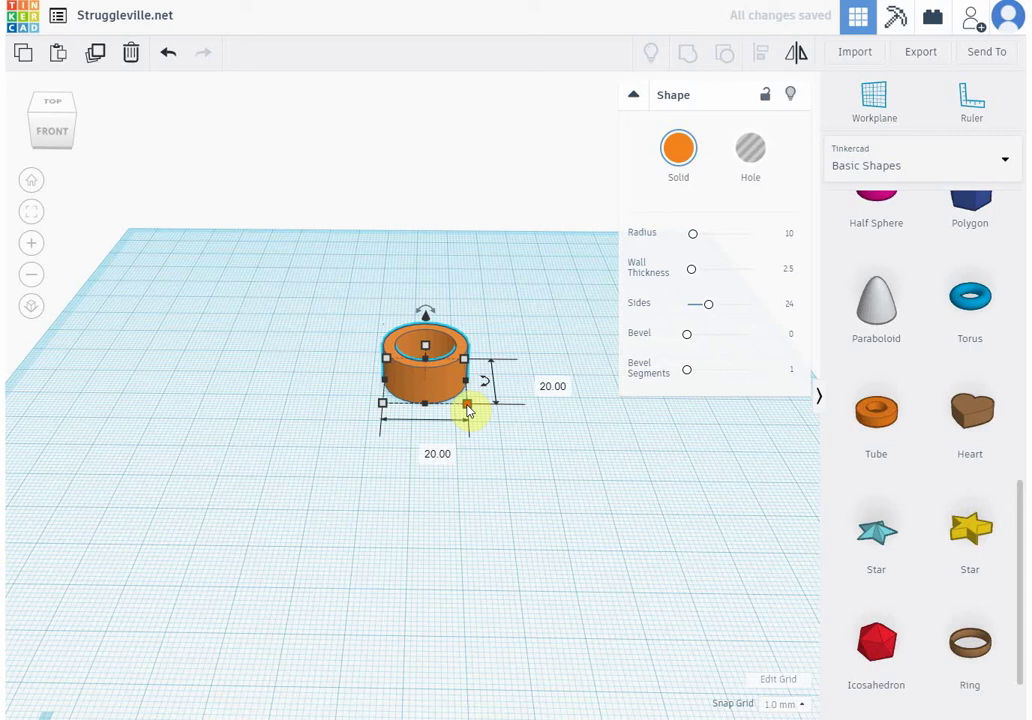
- Stretch the Tube's corner handle outward to a footprint of about 38 by 40 mm
left_click_drag(467, 407, 555, 462)
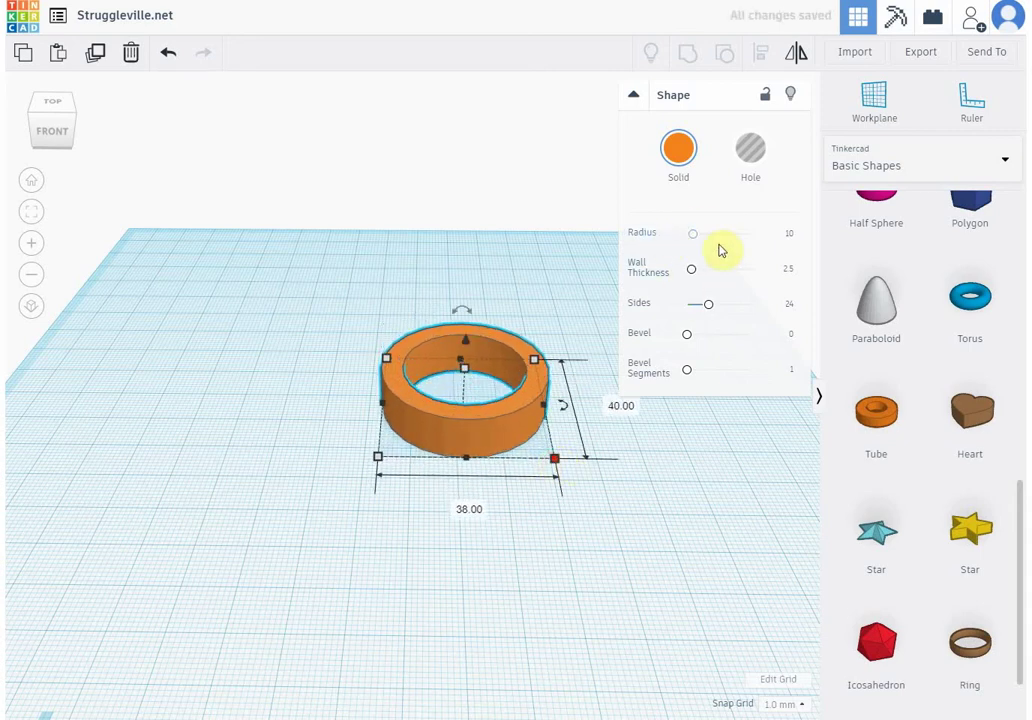
left_click(722, 516)
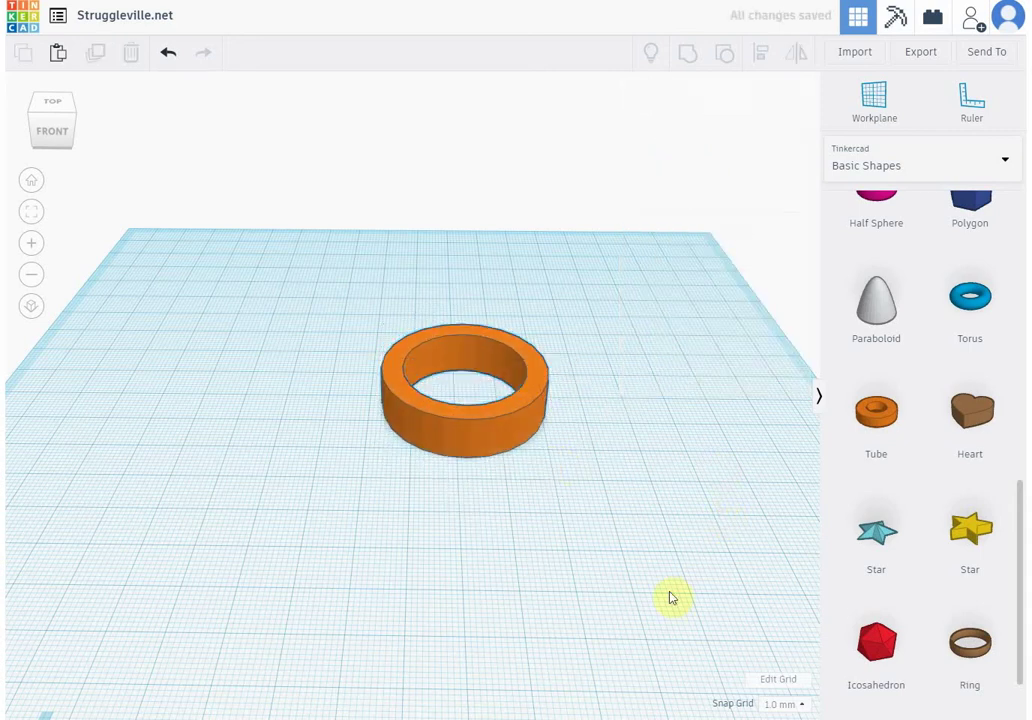
left_click(455, 431)
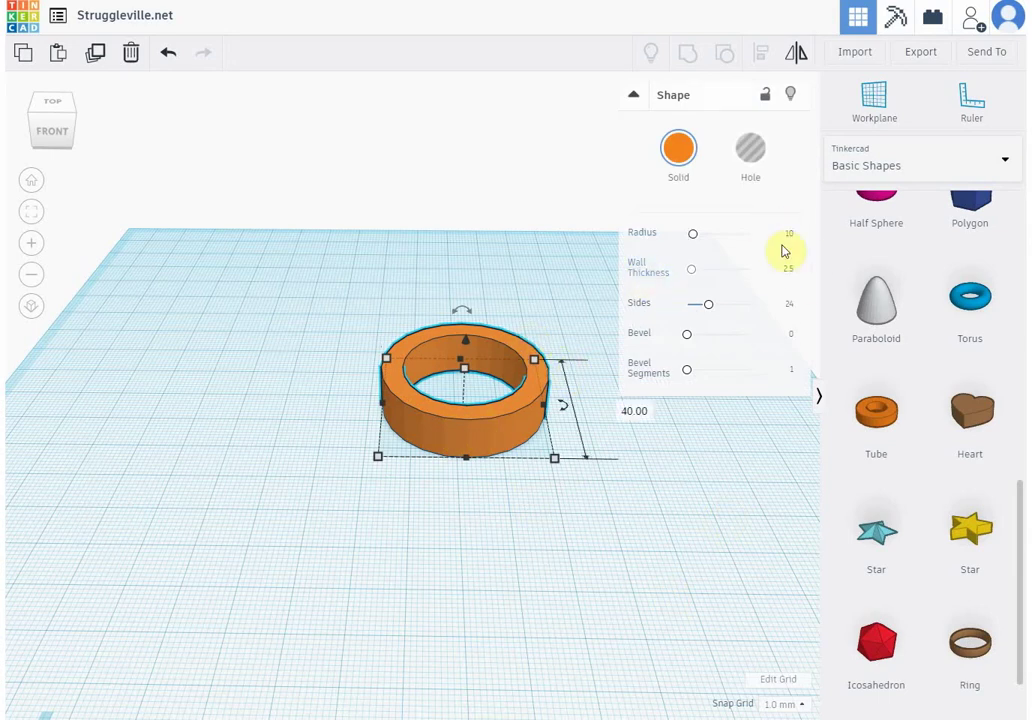
- Change the ring's 38.00 width and 40.00 length dimensions to 20 each
left_click(555, 460)
left_click(468, 507)
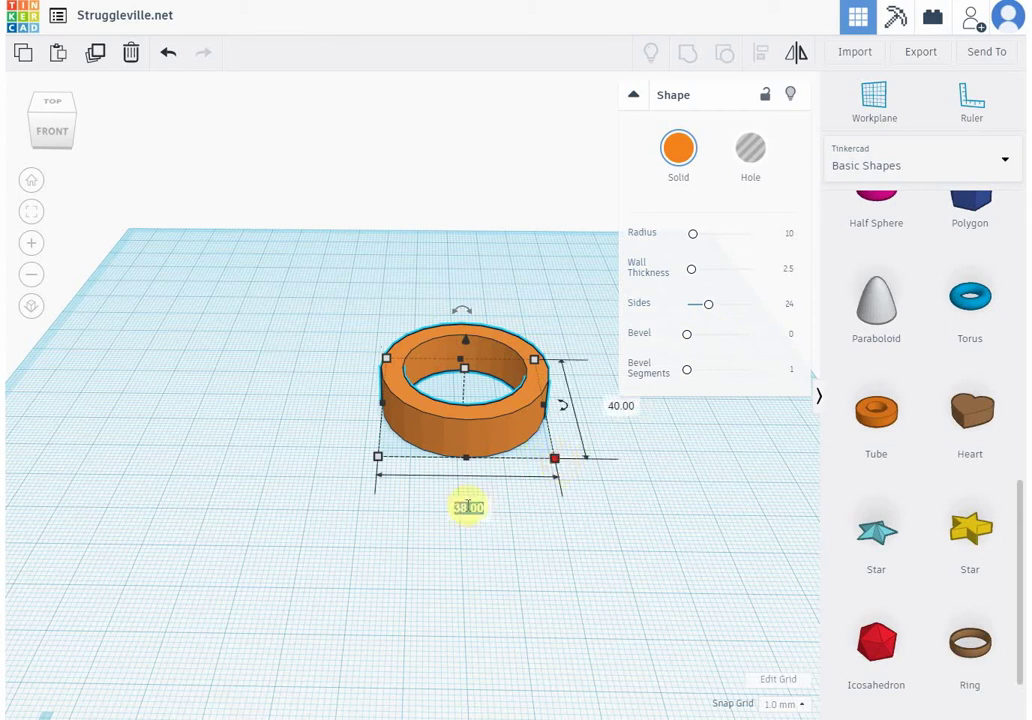
type("20")
key("Return")
left_click(546, 405)
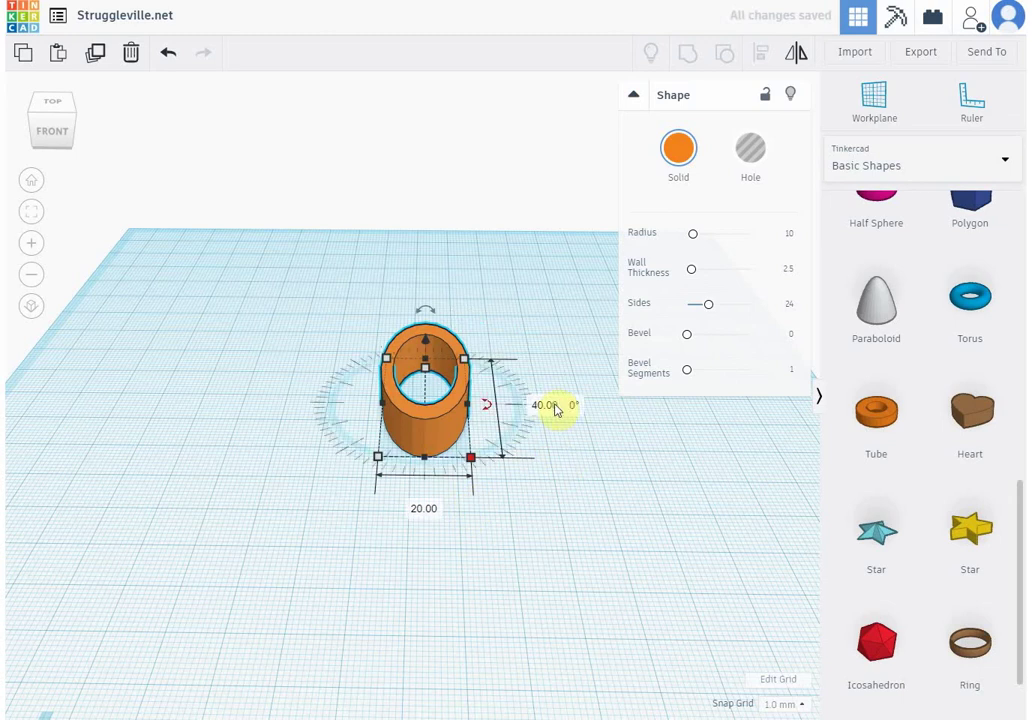
type("20")
key("Return")
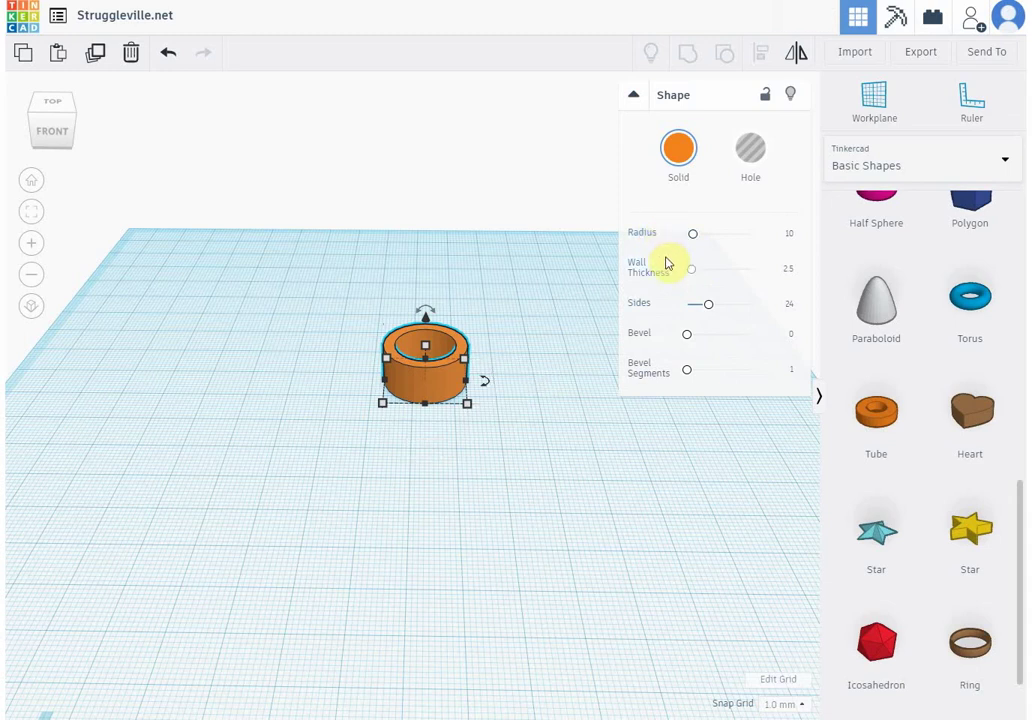
mouse_move(463, 405)
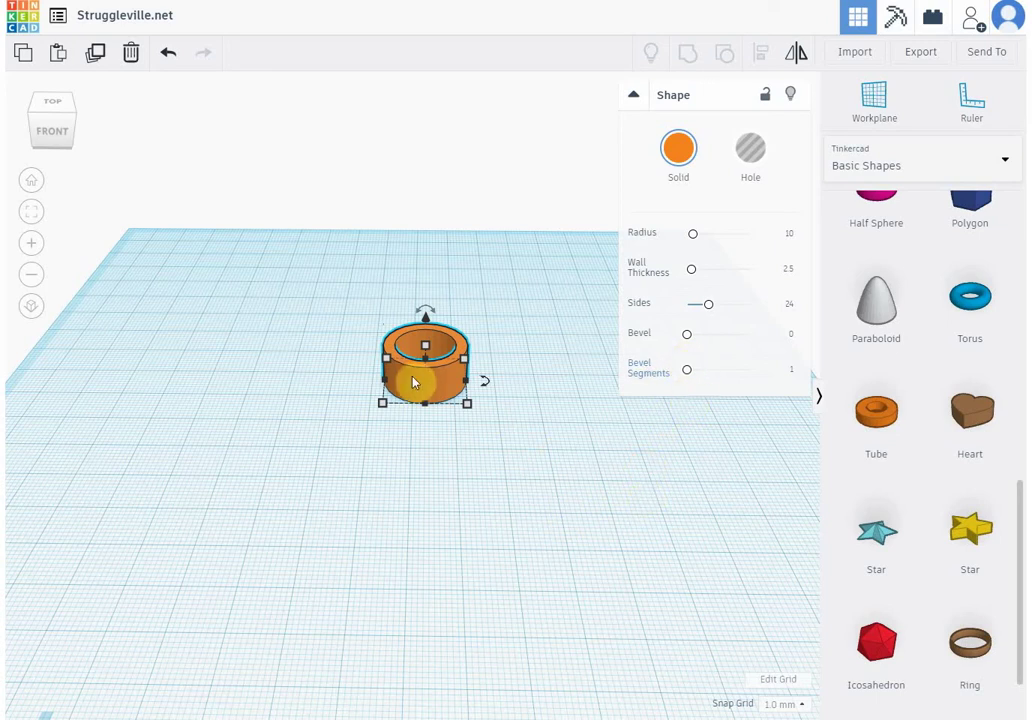
- Move the Tube to the back-left corner of the workplane
left_click_drag(414, 382, 143, 270)
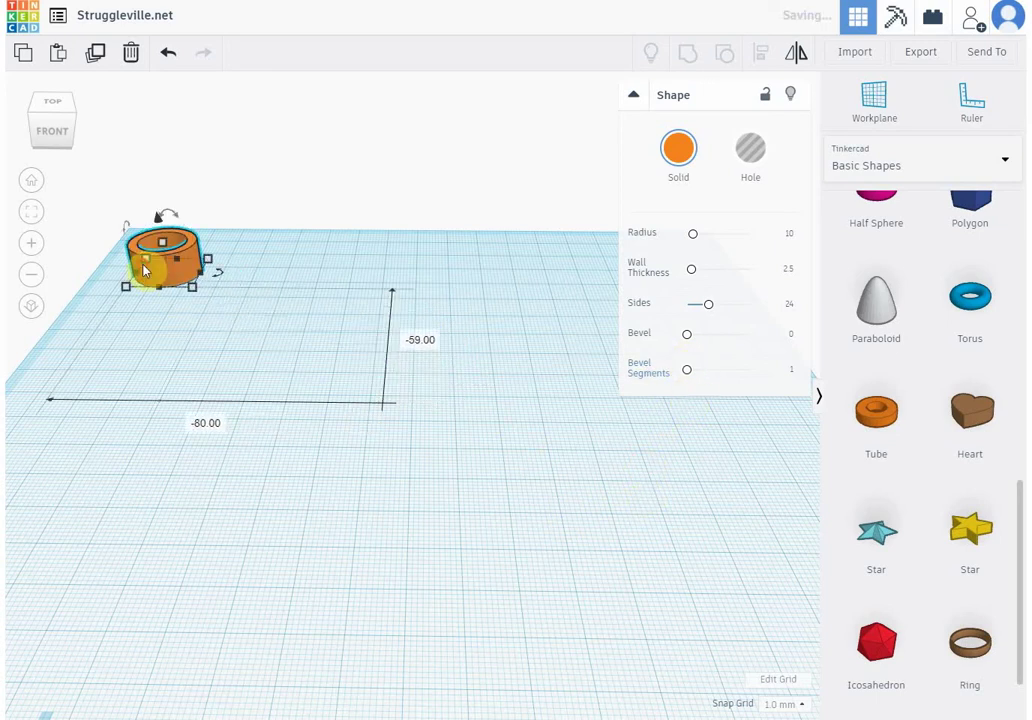
left_click(522, 511)
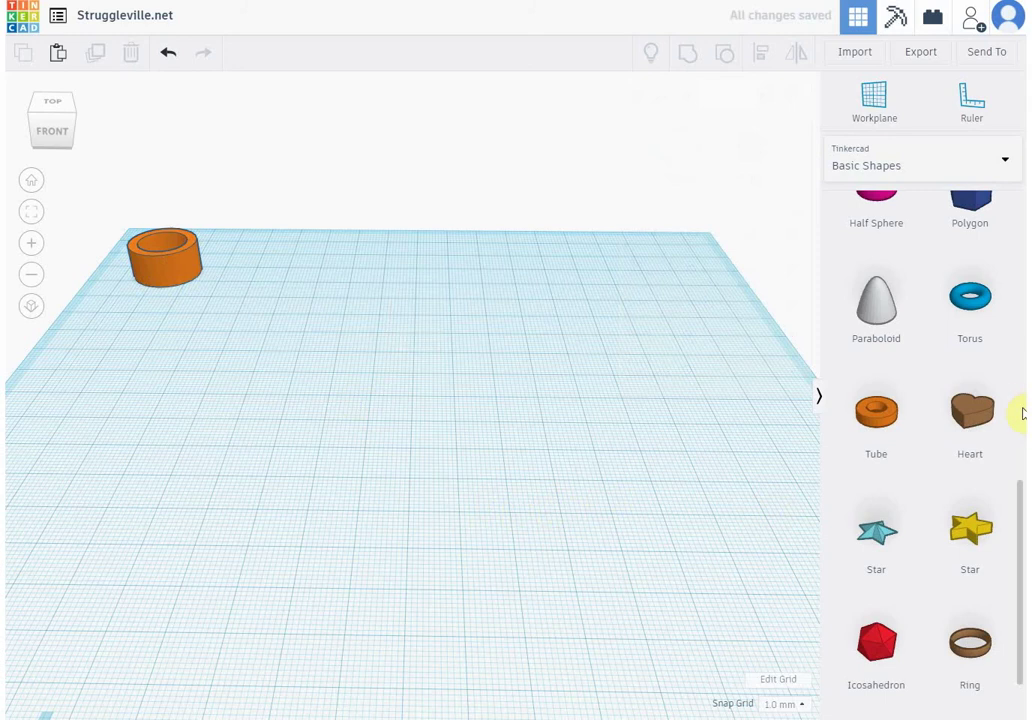
scroll(967, 364, "up", 7)
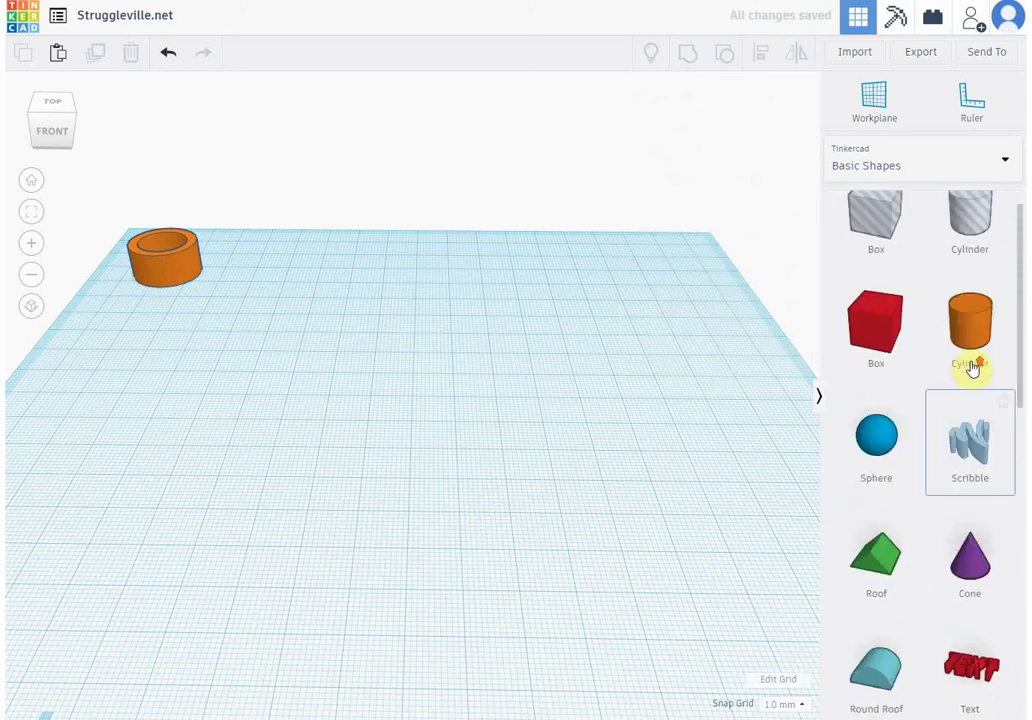
- Add a Cylinder stretched to 35 mm tall, plus a second Cylinder to its right
left_click_drag(970, 365, 440, 382)
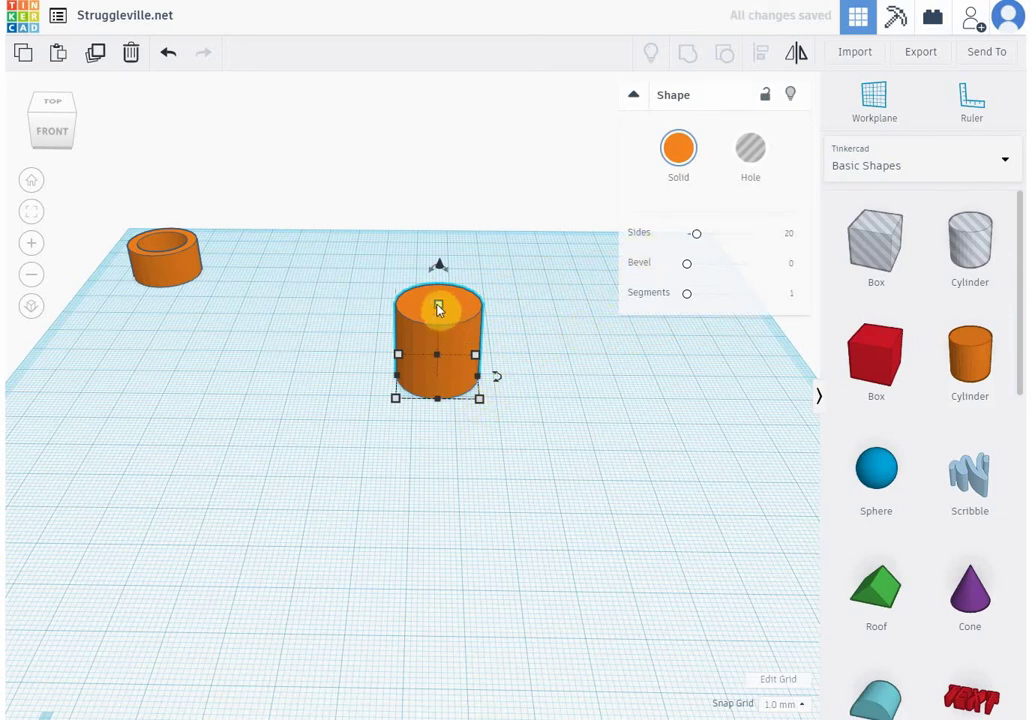
left_click_drag(437, 308, 437, 249)
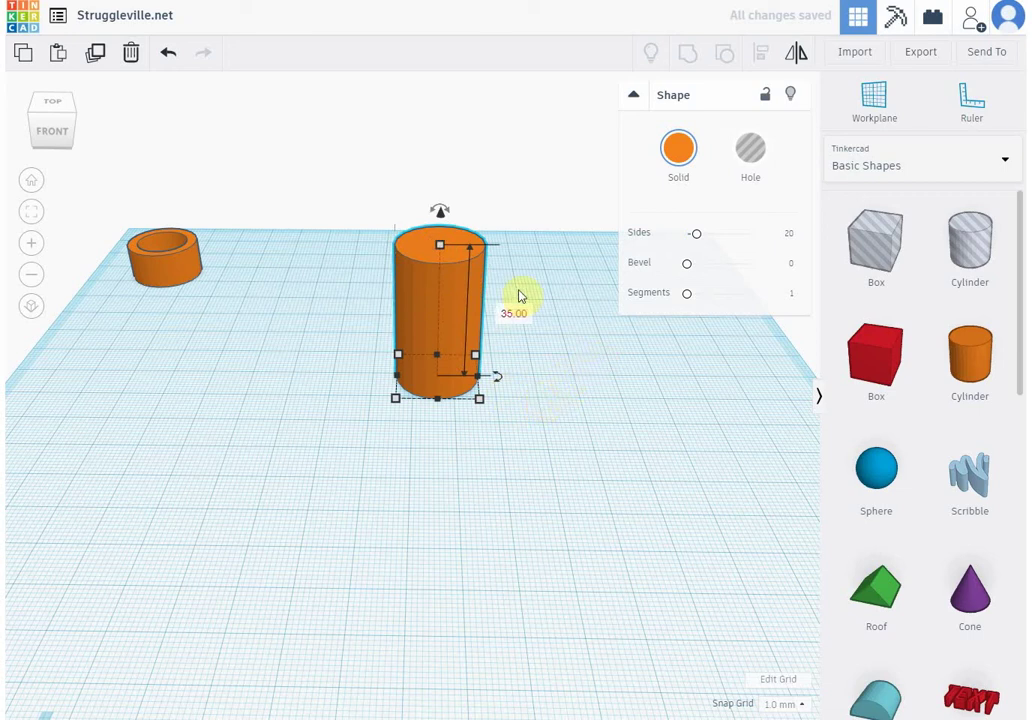
left_click(460, 295)
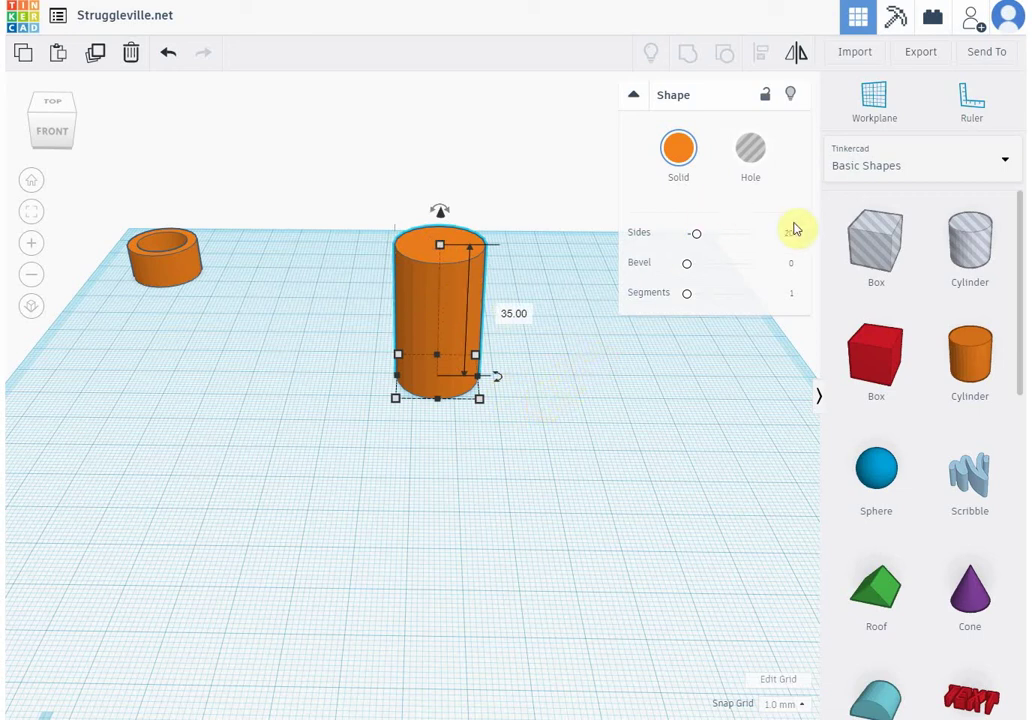
left_click_drag(961, 388, 610, 428)
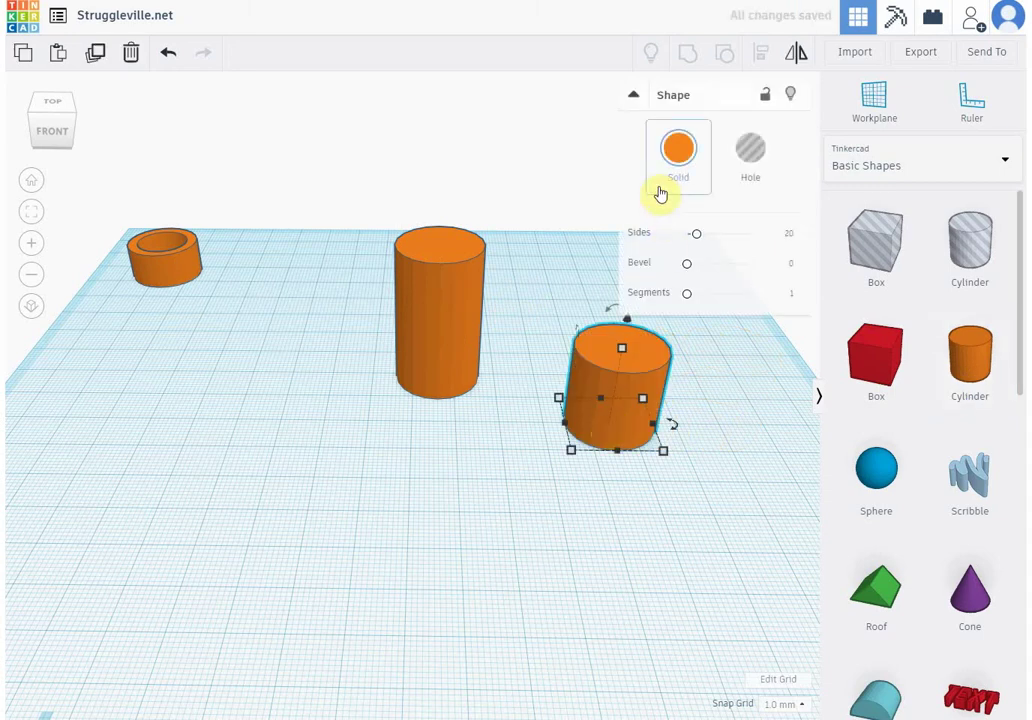
- Make the second cylinder a hole, set its height to 35, and slide it toward the tall cylinder
left_click(755, 158)
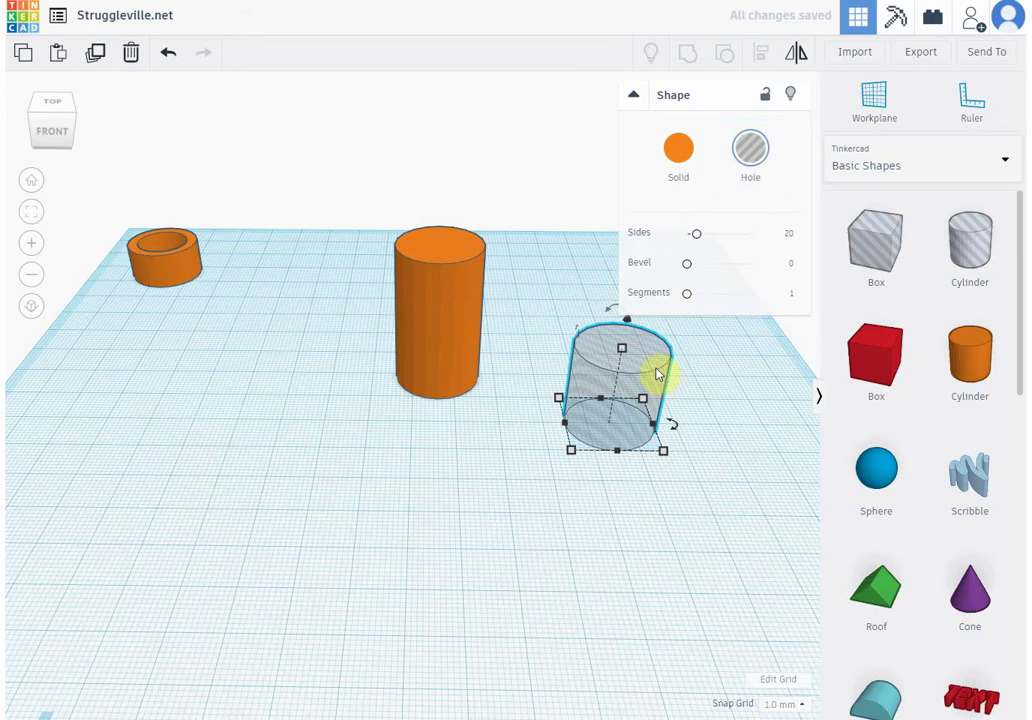
left_click(448, 331)
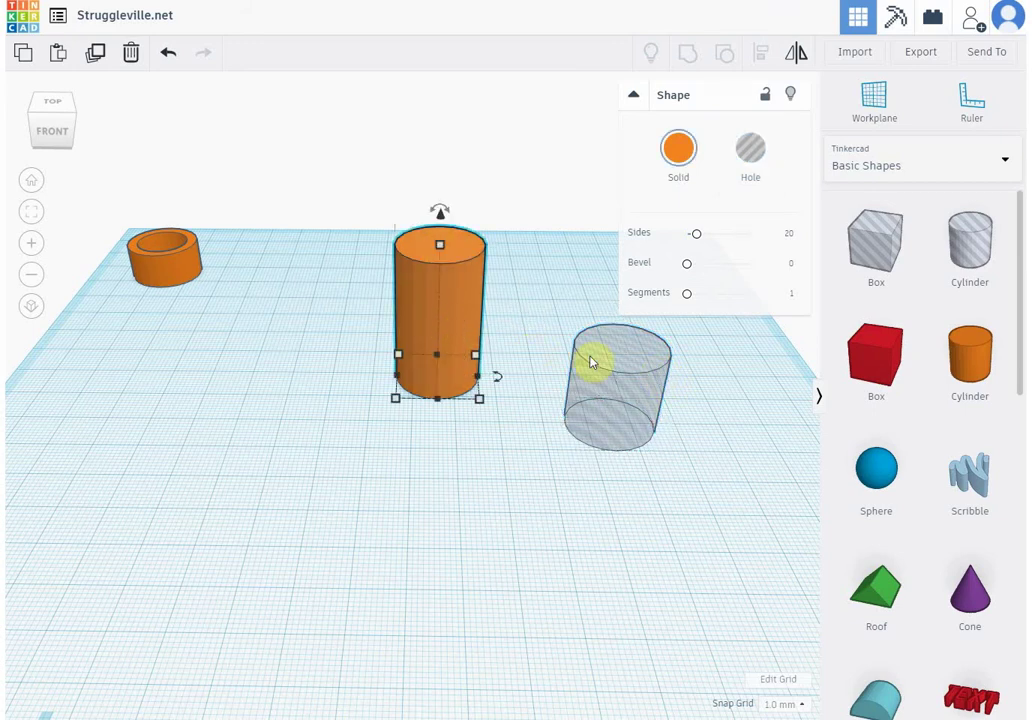
left_click_drag(625, 390, 548, 461)
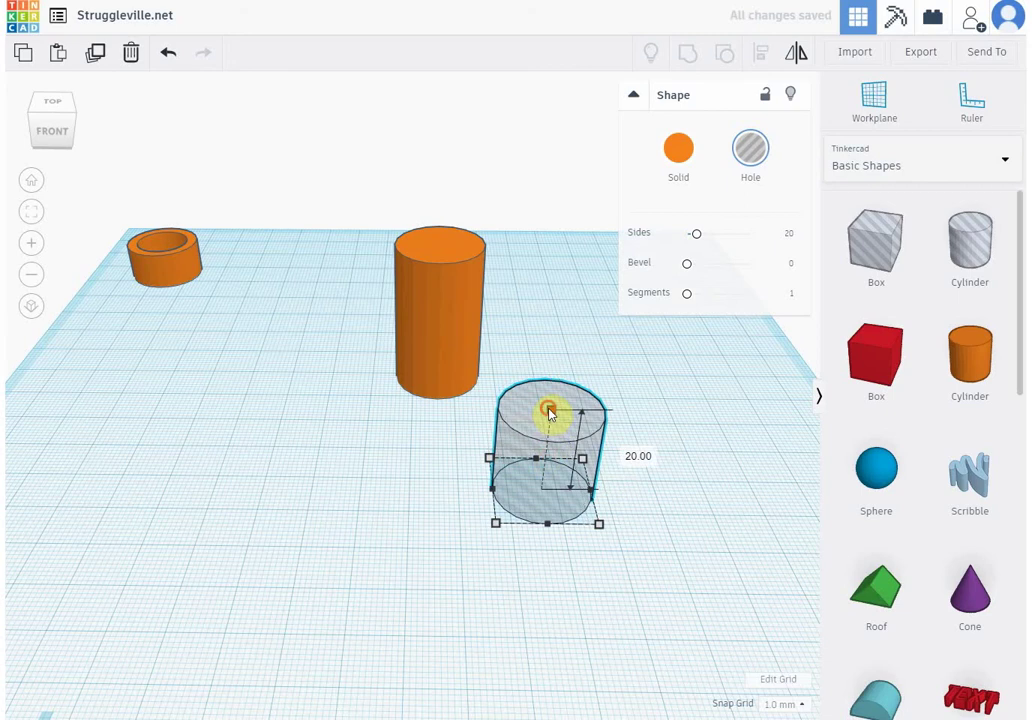
left_click_drag(548, 410, 556, 363)
left_click(628, 427)
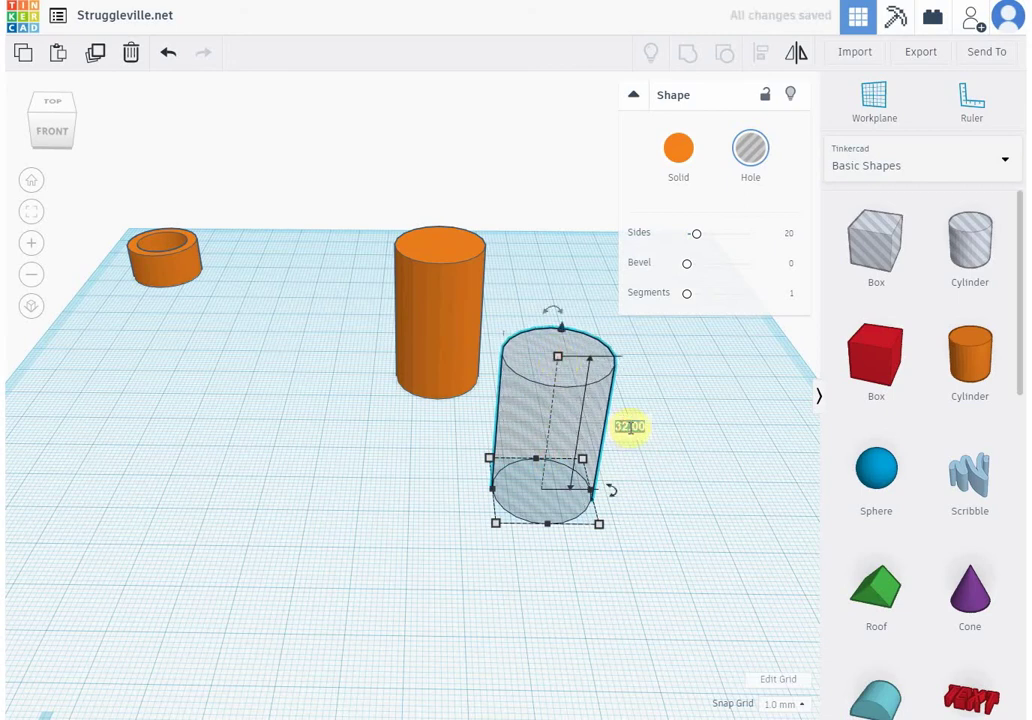
type("35")
key("Return")
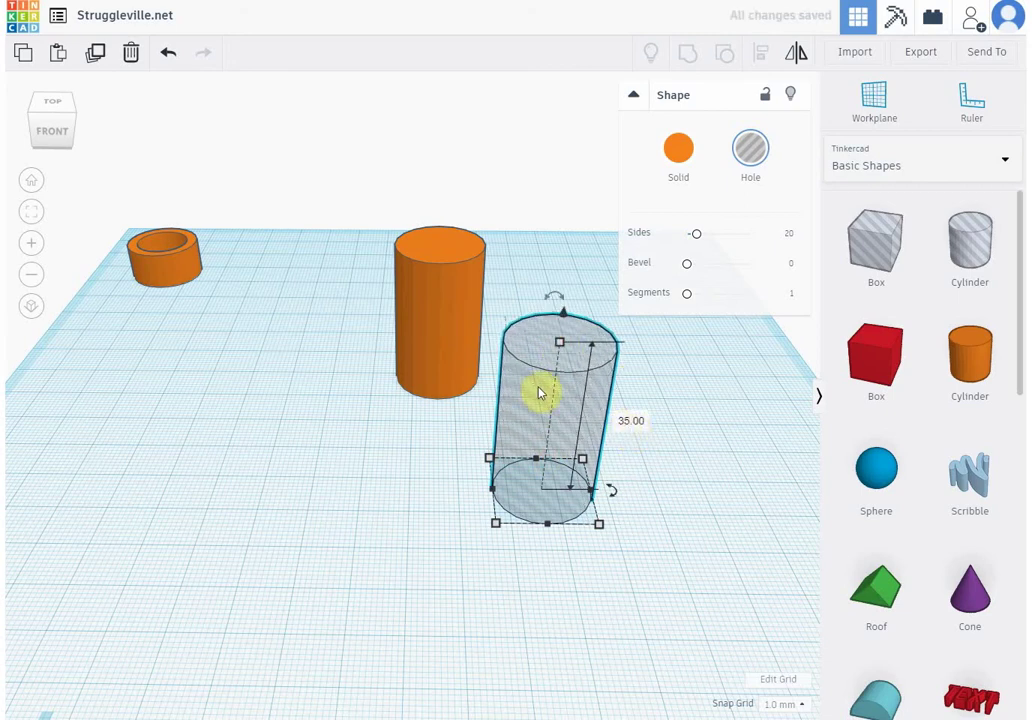
mouse_move(536, 398)
left_mouse_down()
mouse_move(417, 293)
mouse_move(472, 364)
mouse_move(525, 396)
left_mouse_up()
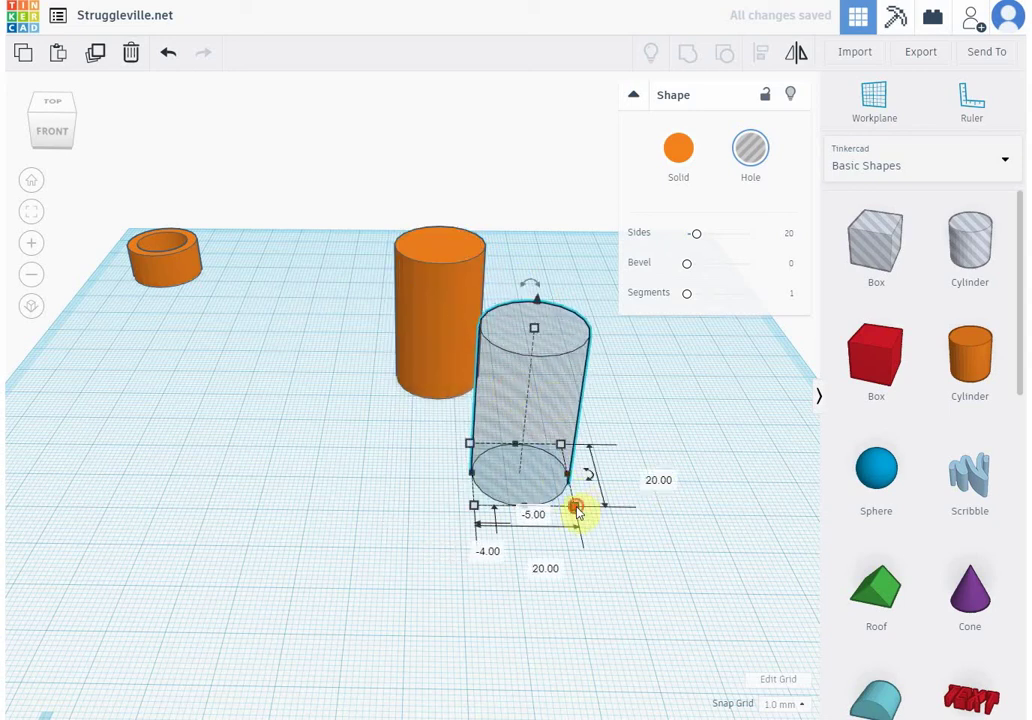
- Resize the hole to 15 by 15 mm and move it into the tall orange cylinder
left_click(645, 476)
type("15")
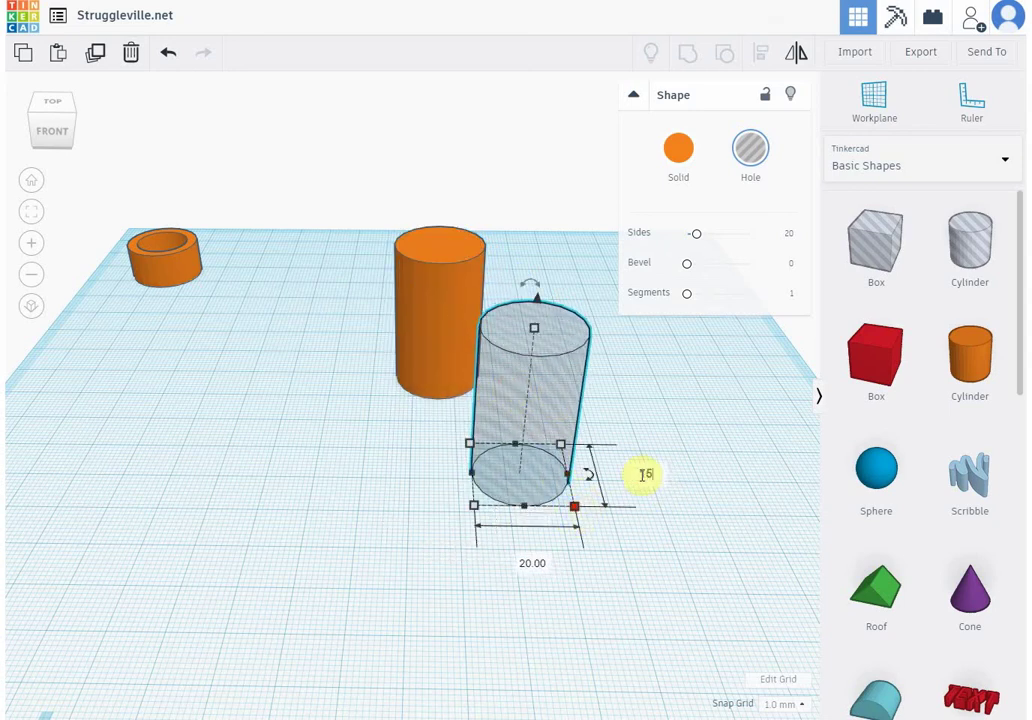
key("Return")
left_click(529, 545)
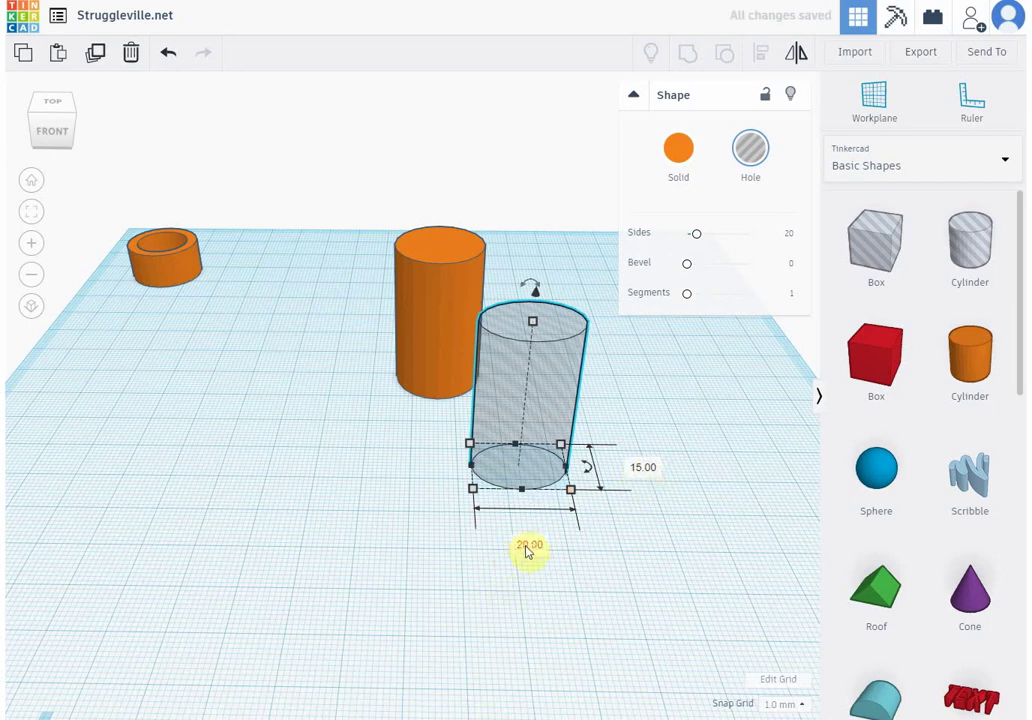
type("15")
key("Return")
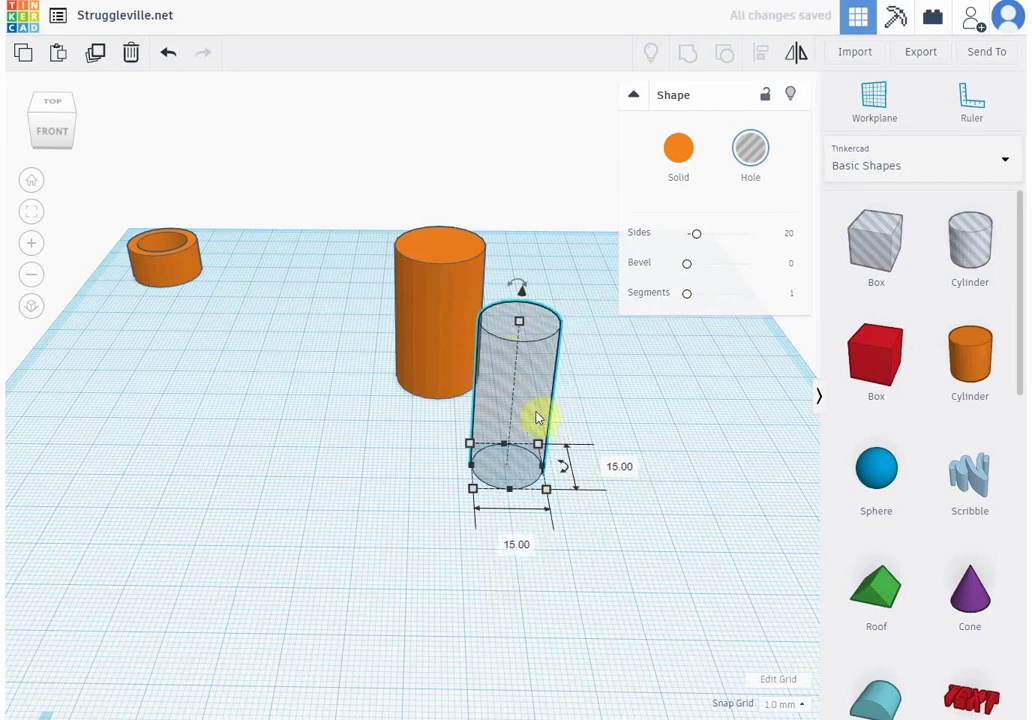
left_click_drag(535, 414, 452, 325)
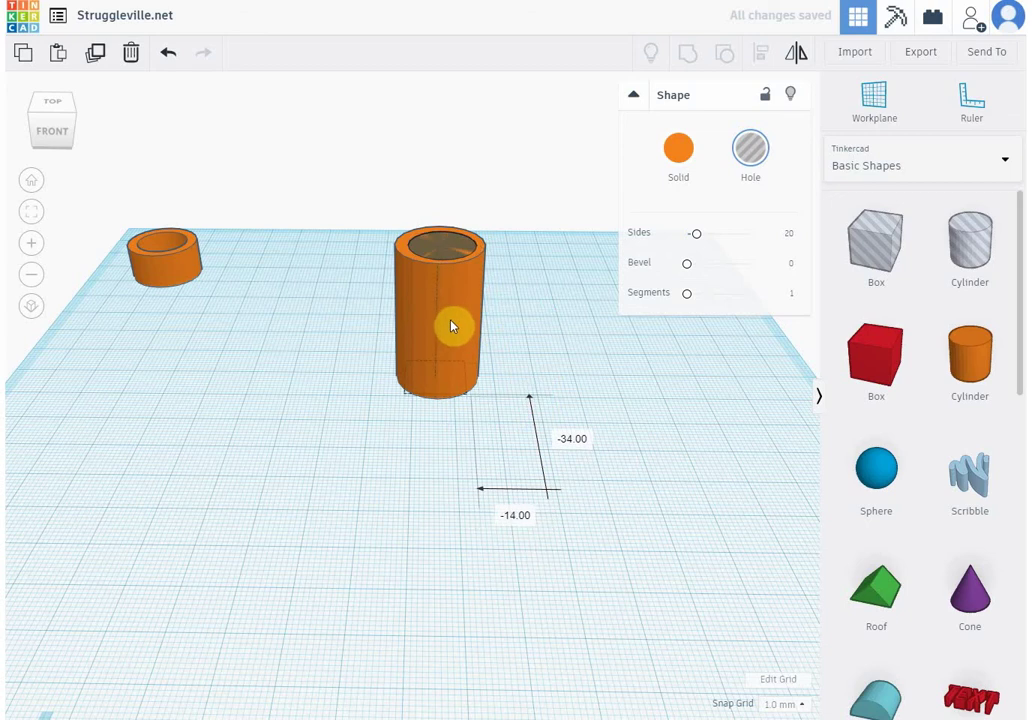
- Box-select the tall cylinder and its hole and group them into one hollow tube
left_click(707, 448)
left_click_drag(348, 191, 515, 401)
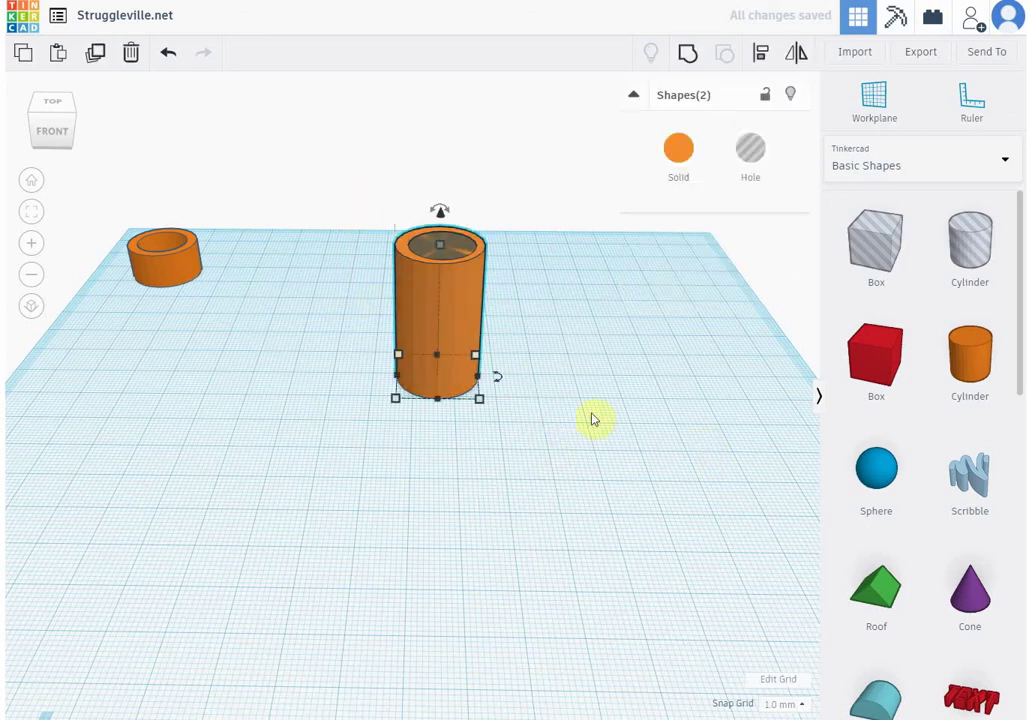
left_click(687, 55)
right_click_drag(553, 302, 546, 403)
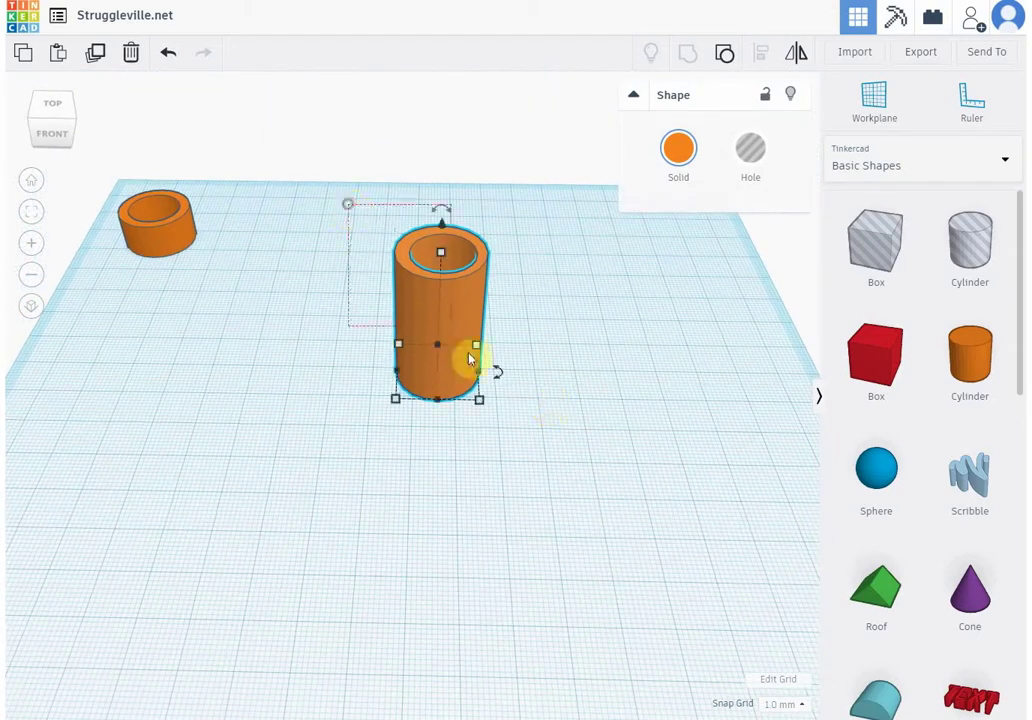
left_click_drag(471, 360, 563, 436)
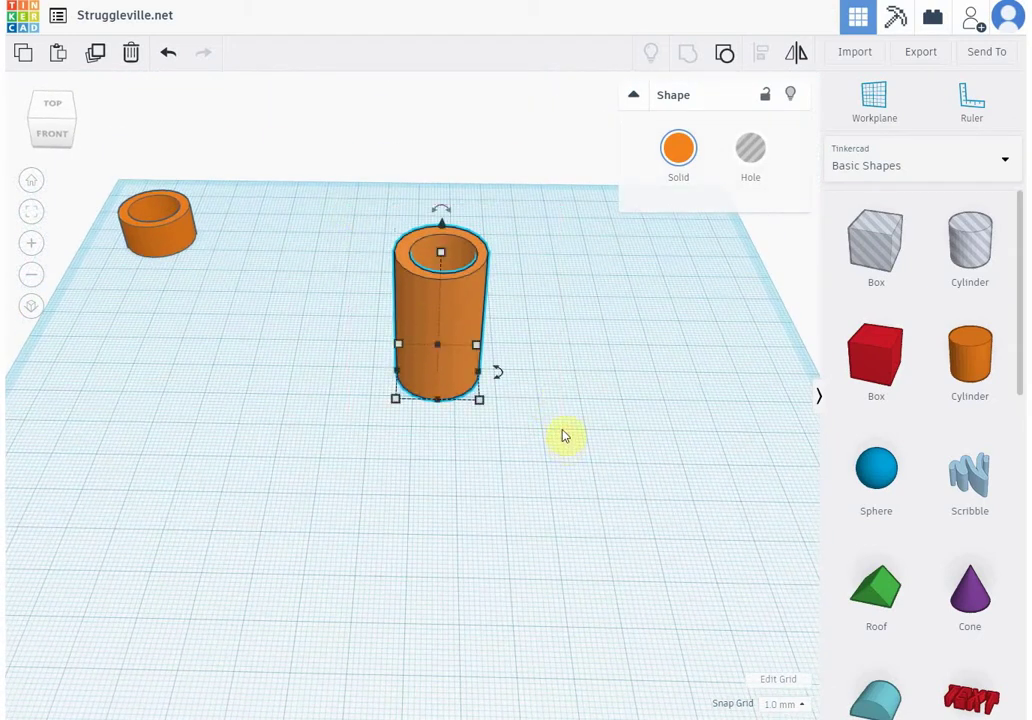
- Ungroup the tube and align the hole to the centre of the tall cylinder
left_click(729, 64)
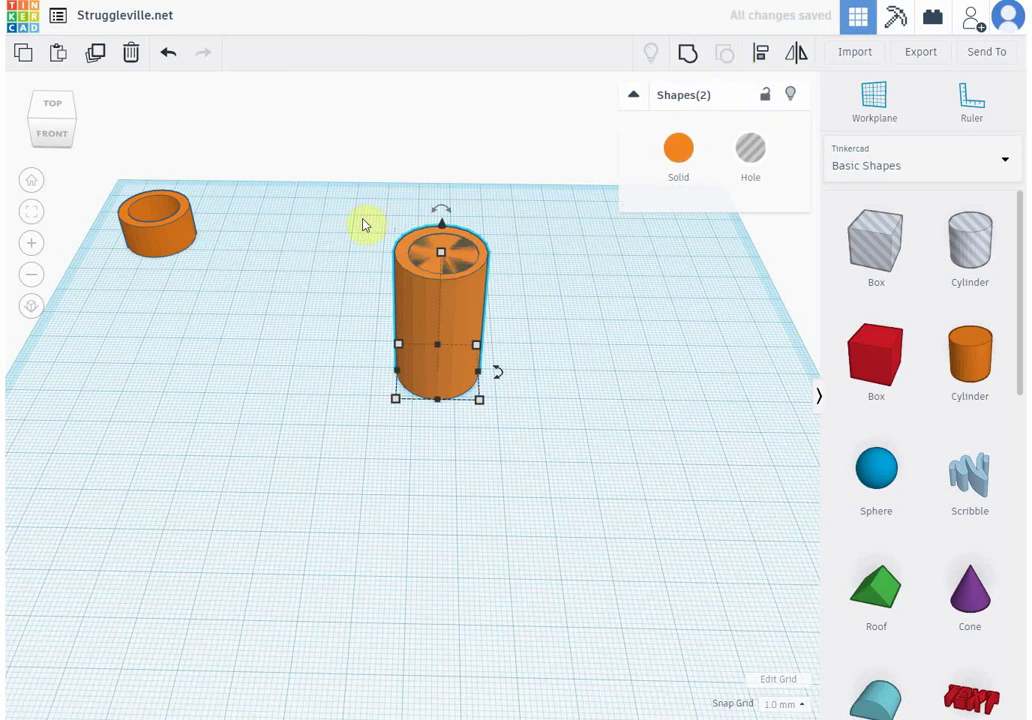
left_click_drag(337, 200, 553, 454)
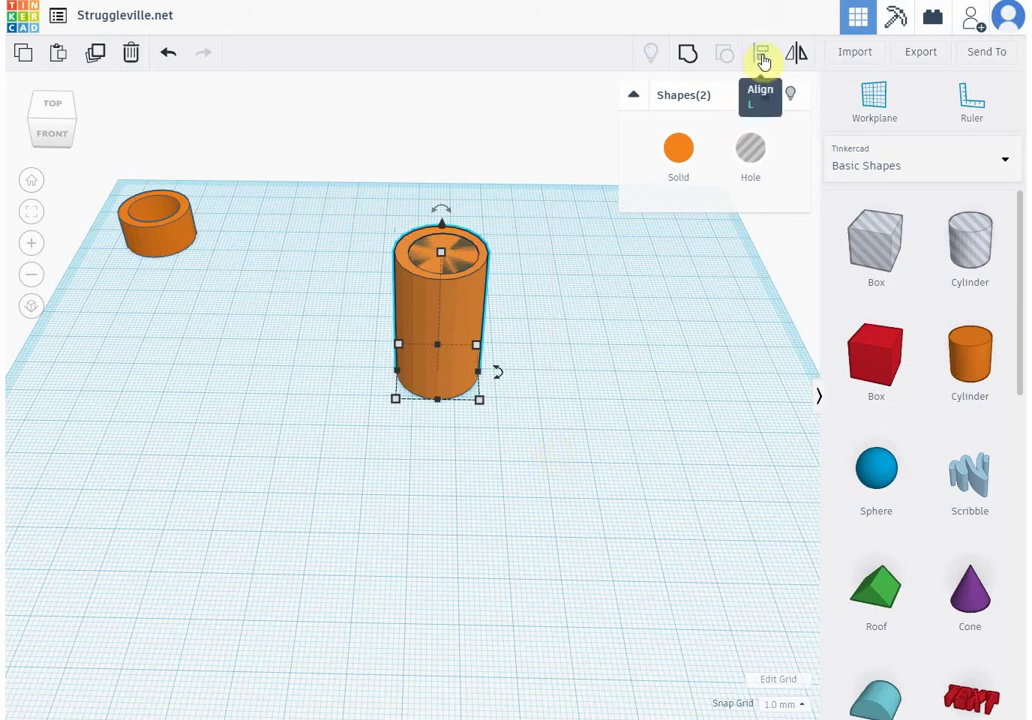
left_click(762, 60)
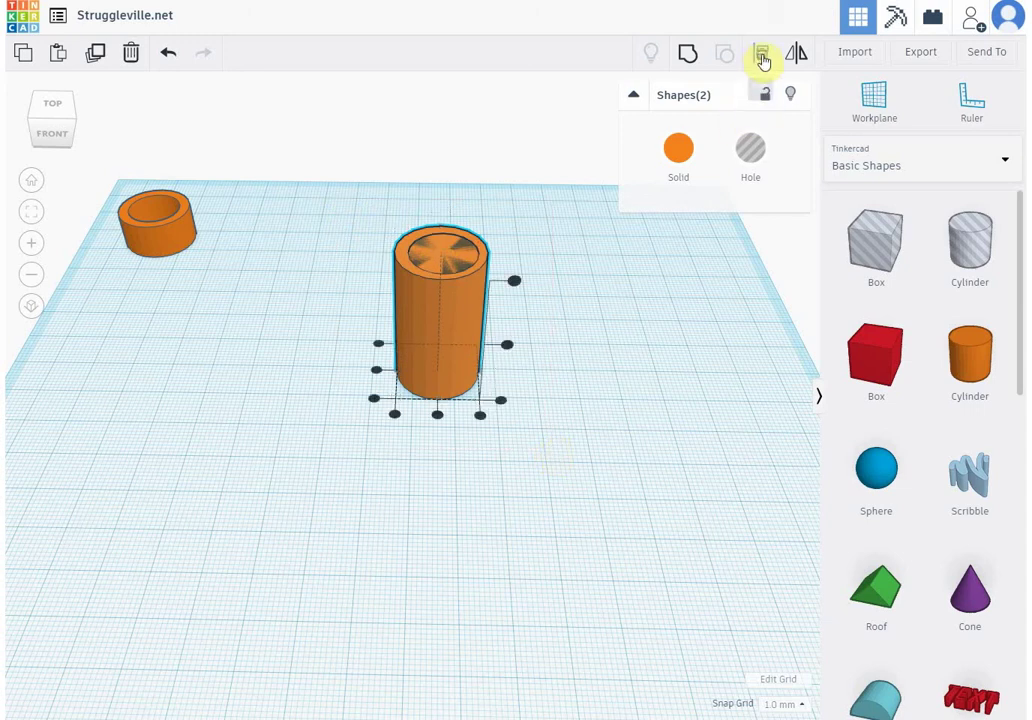
left_click(437, 416)
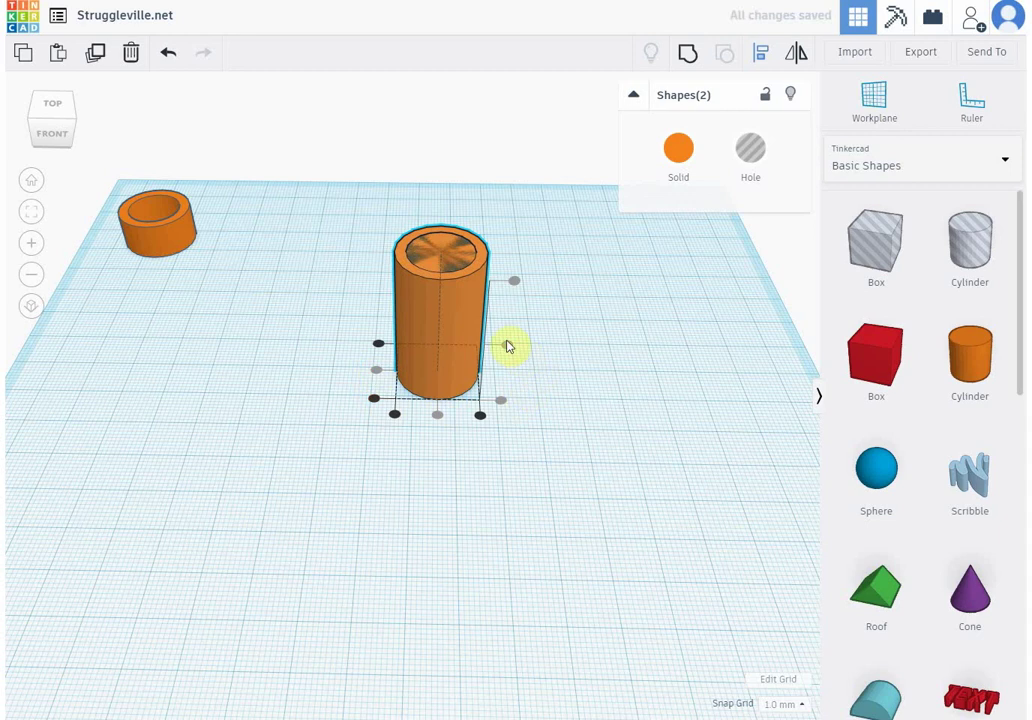
- Regroup the cylinder and hole, then move the tube to the back left beside the short ring
left_click(600, 378)
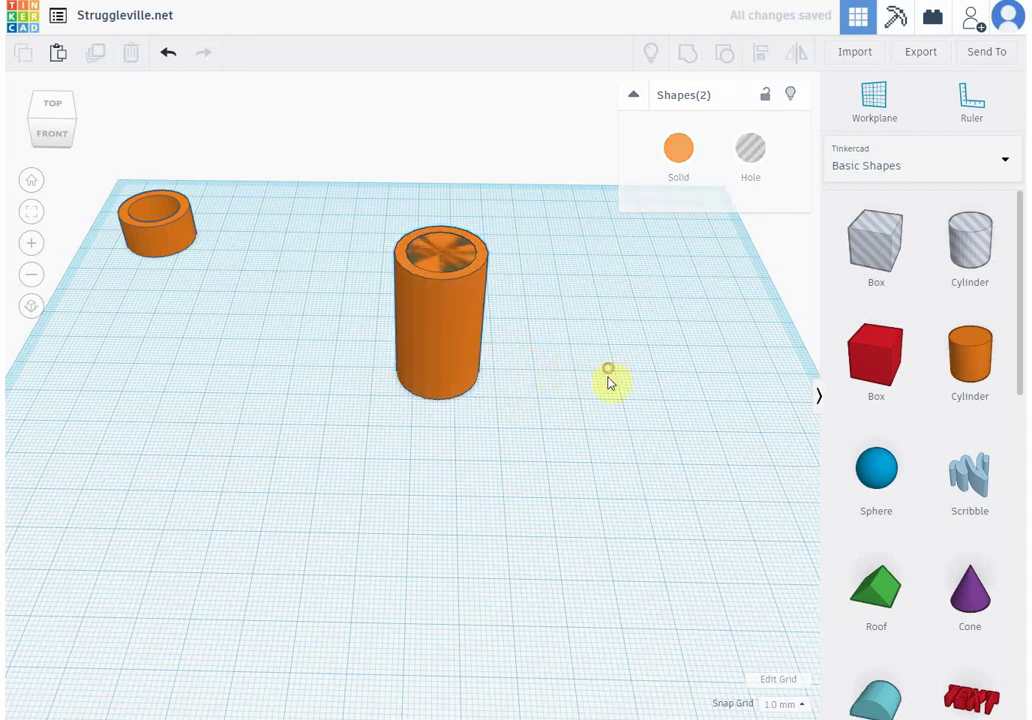
left_click_drag(560, 203, 357, 412)
left_click(687, 53)
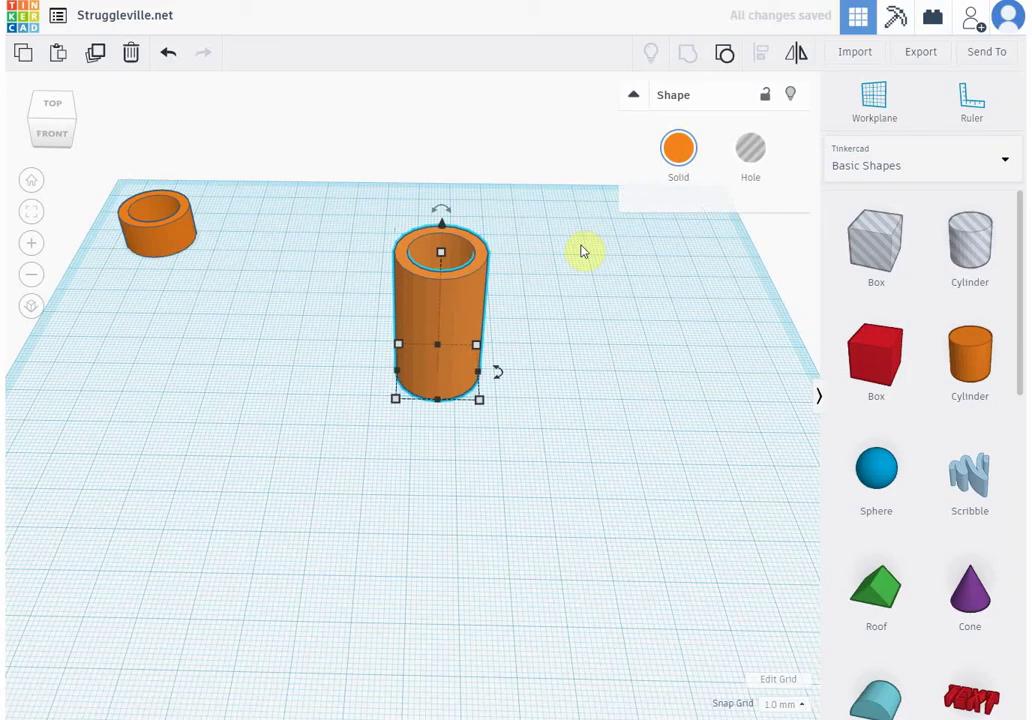
right_click_drag(532, 253, 505, 405)
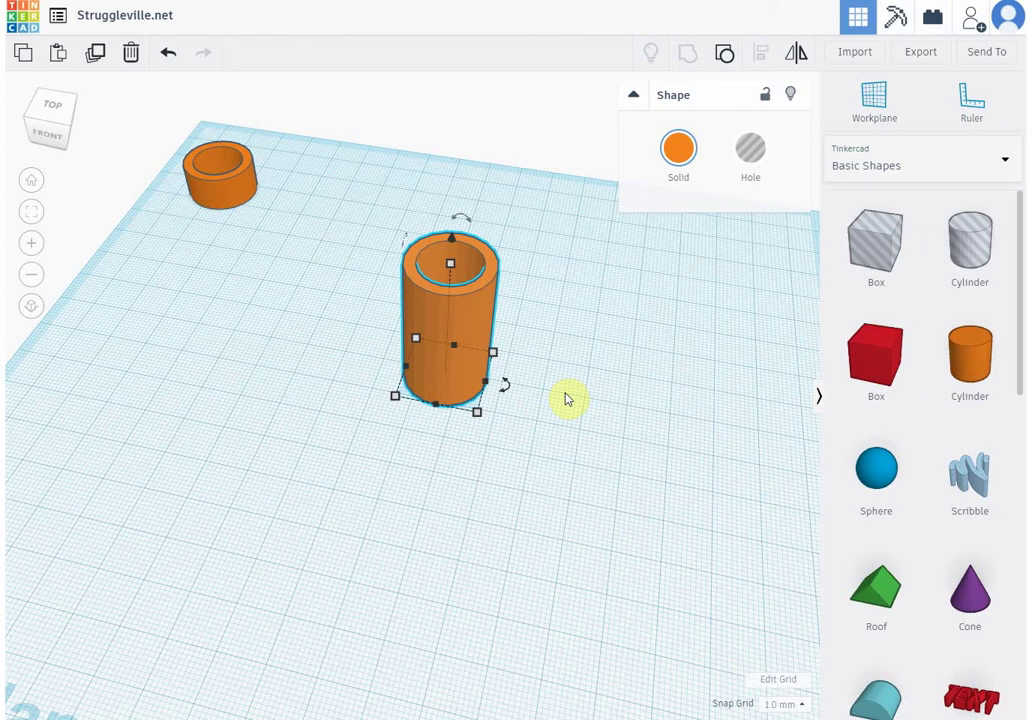
mouse_move(578, 468)
right_mouse_down()
mouse_move(604, 440)
mouse_move(638, 435)
mouse_move(643, 456)
mouse_move(612, 470)
mouse_move(583, 463)
mouse_move(594, 458)
right_mouse_up()
left_click_drag(463, 325, 317, 196)
- Drag a Cone from Basic Shapes onto the front of the workplane
left_click(687, 465)
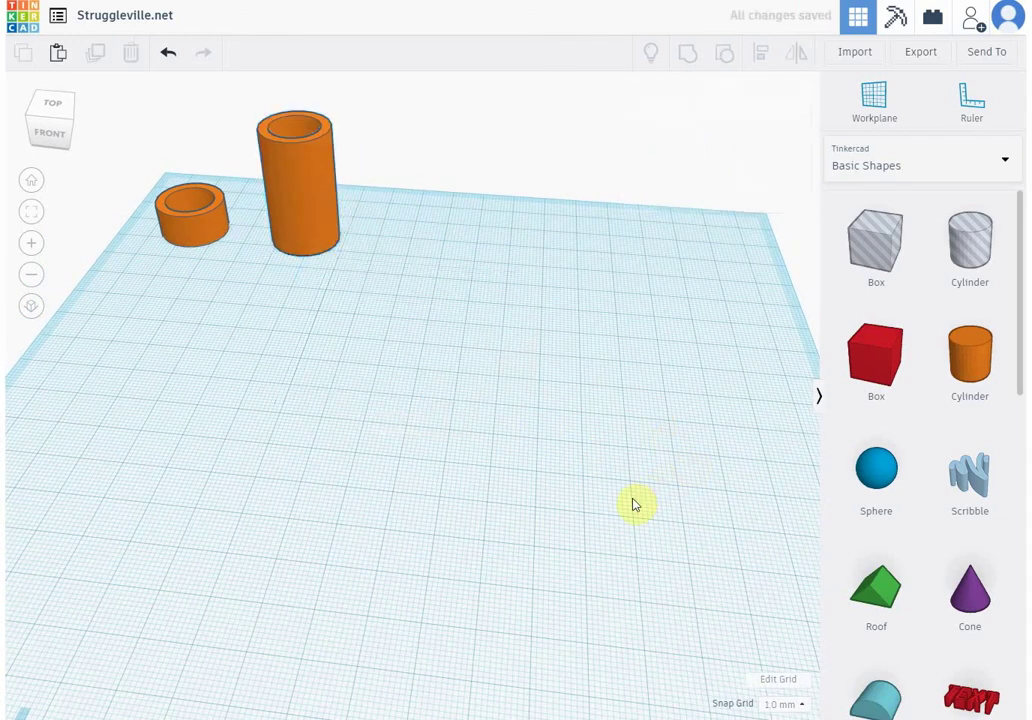
right_click_drag(411, 425, 408, 392)
scroll(920, 498, "down", 3)
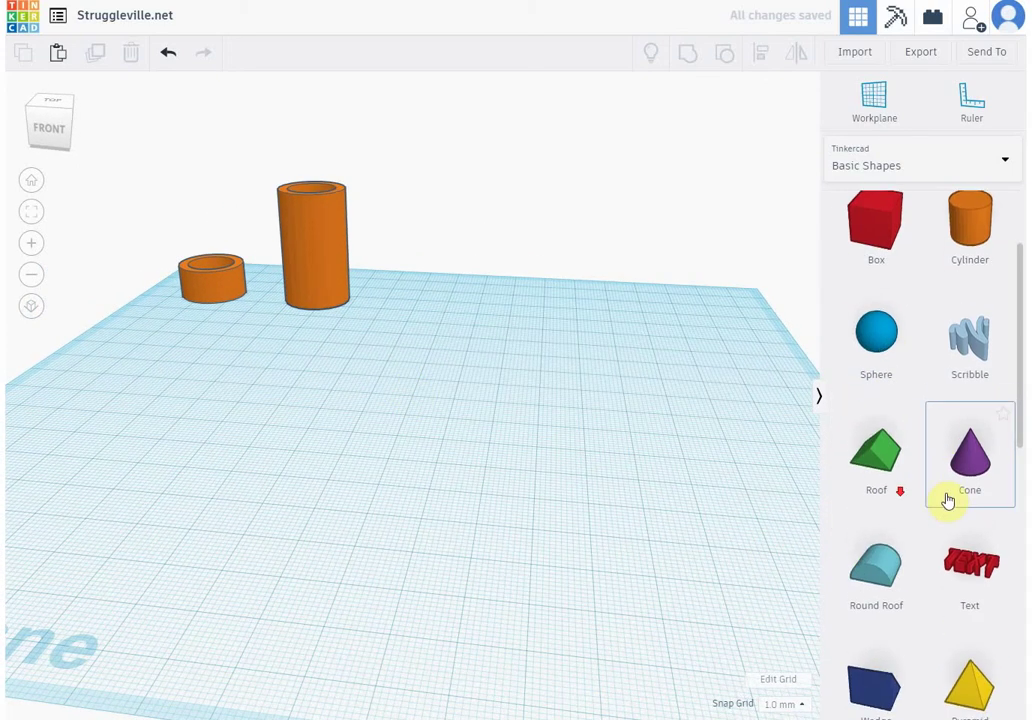
left_click_drag(975, 453, 437, 412)
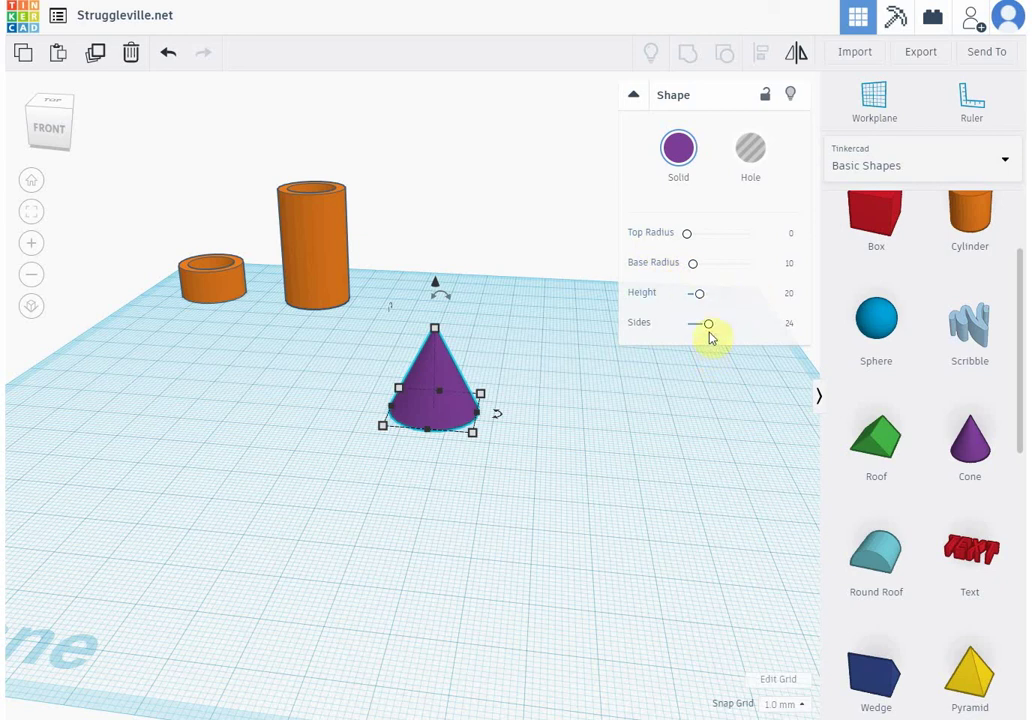
- Set the cone's Height to 40, Base Radius to 20 and Top Radius to 30
left_click(790, 294)
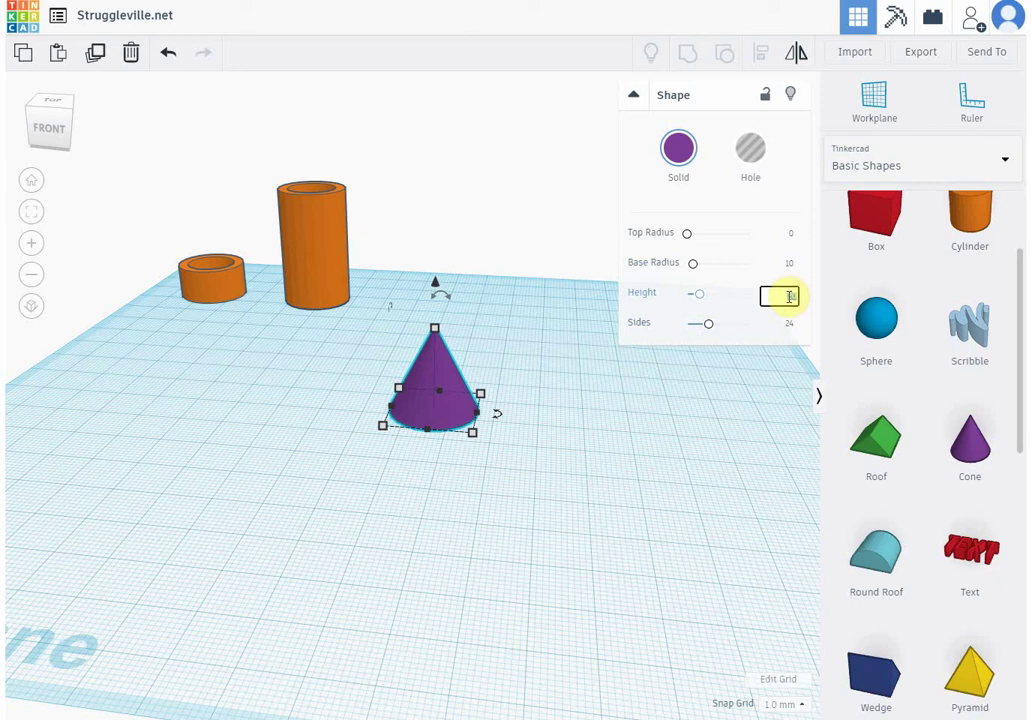
type("40")
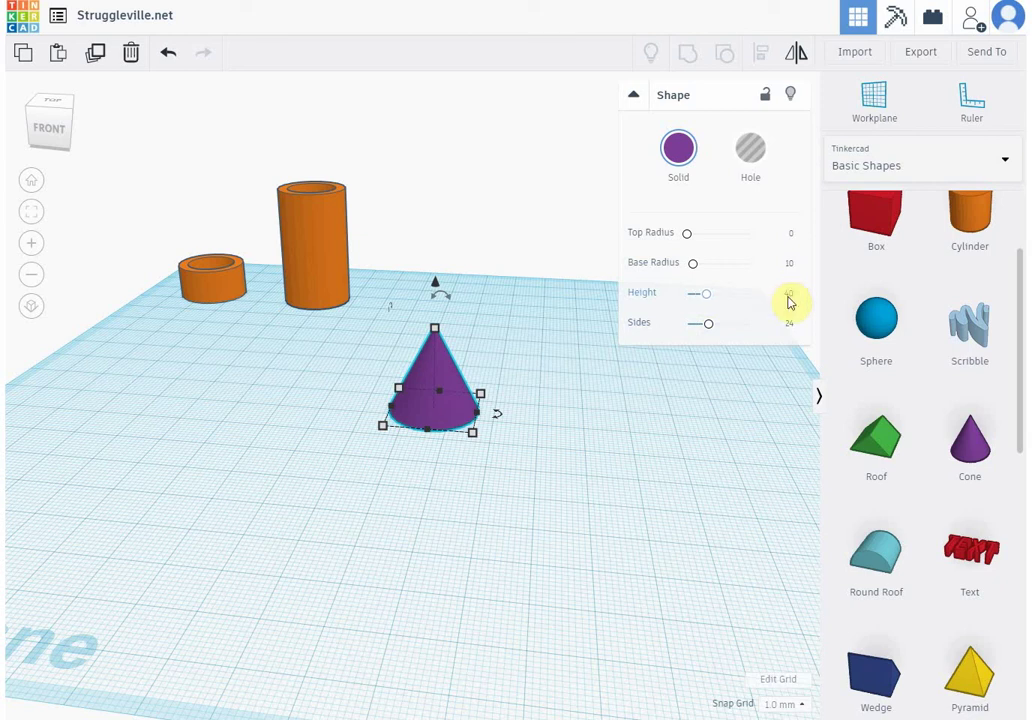
key("Return")
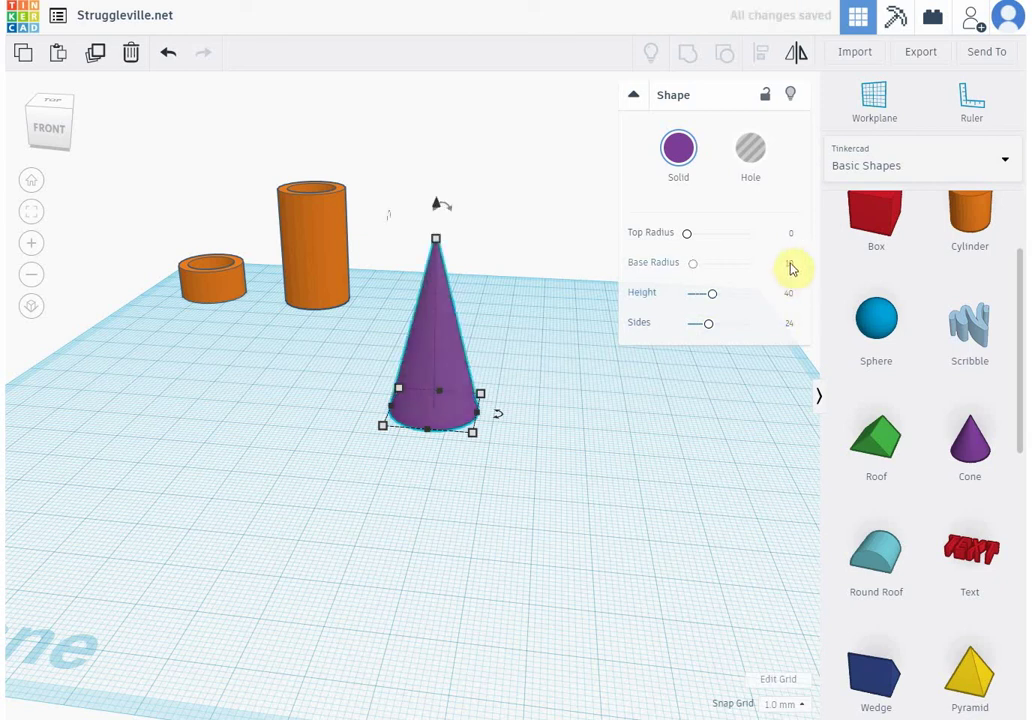
left_click(790, 265)
type("20")
key("Return")
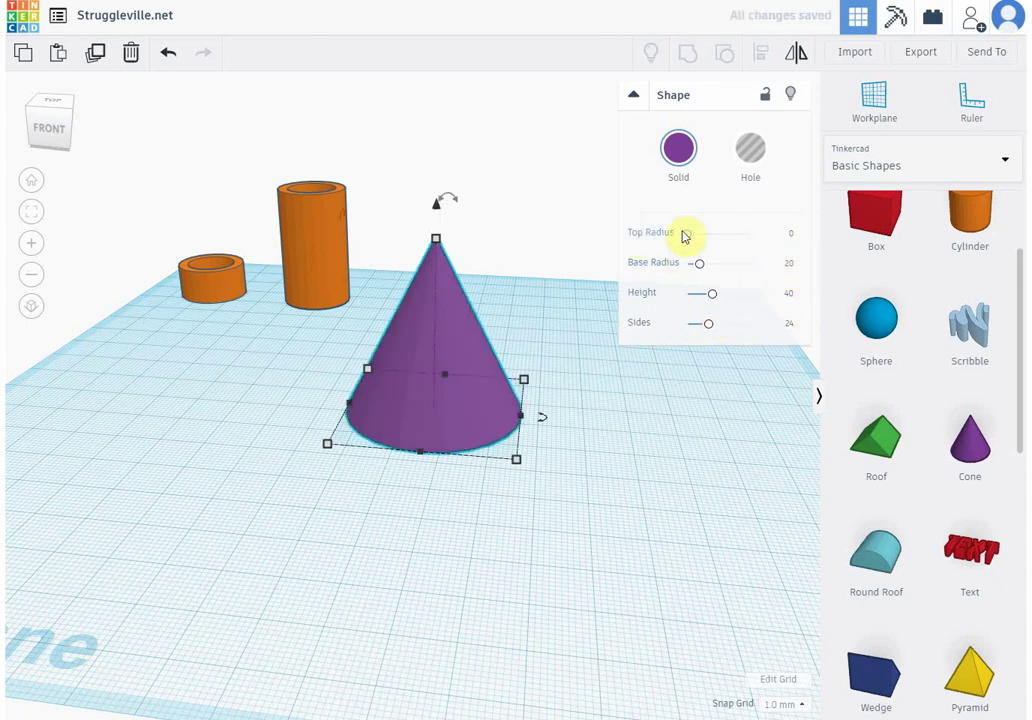
left_click(790, 233)
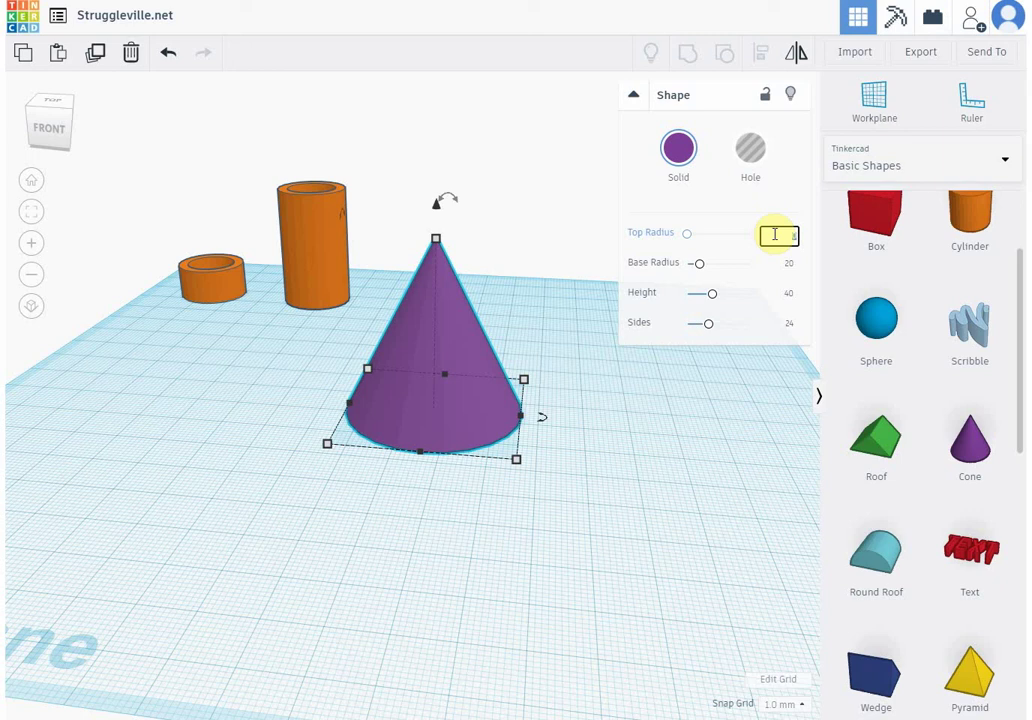
type("30")
key("Return")
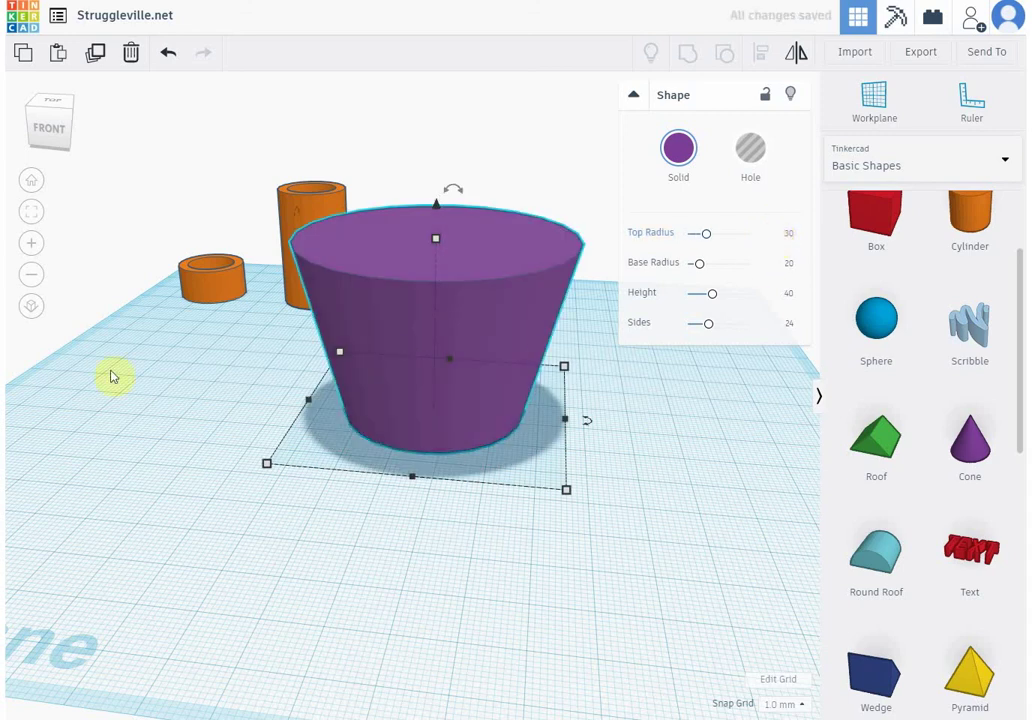
- Add a new Cone to the left side of the workplane
left_click(202, 392)
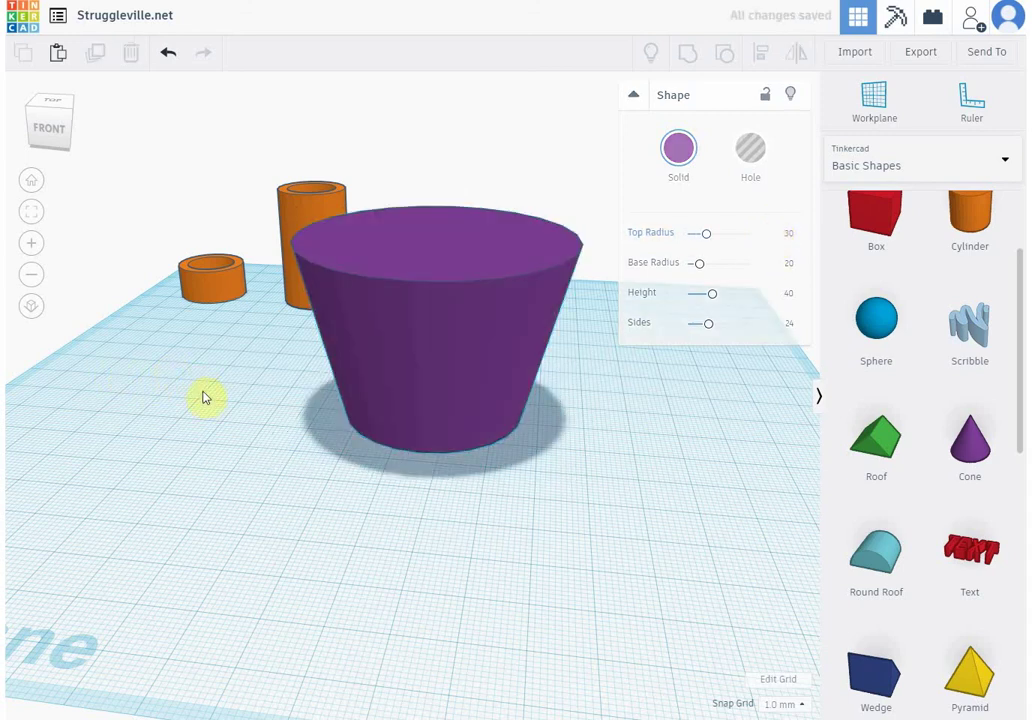
left_click(371, 342)
mouse_move(225, 380)
right_mouse_down()
mouse_move(203, 369)
mouse_move(279, 403)
mouse_move(251, 463)
mouse_move(240, 302)
mouse_move(233, 412)
mouse_move(238, 368)
mouse_move(222, 378)
right_mouse_up()
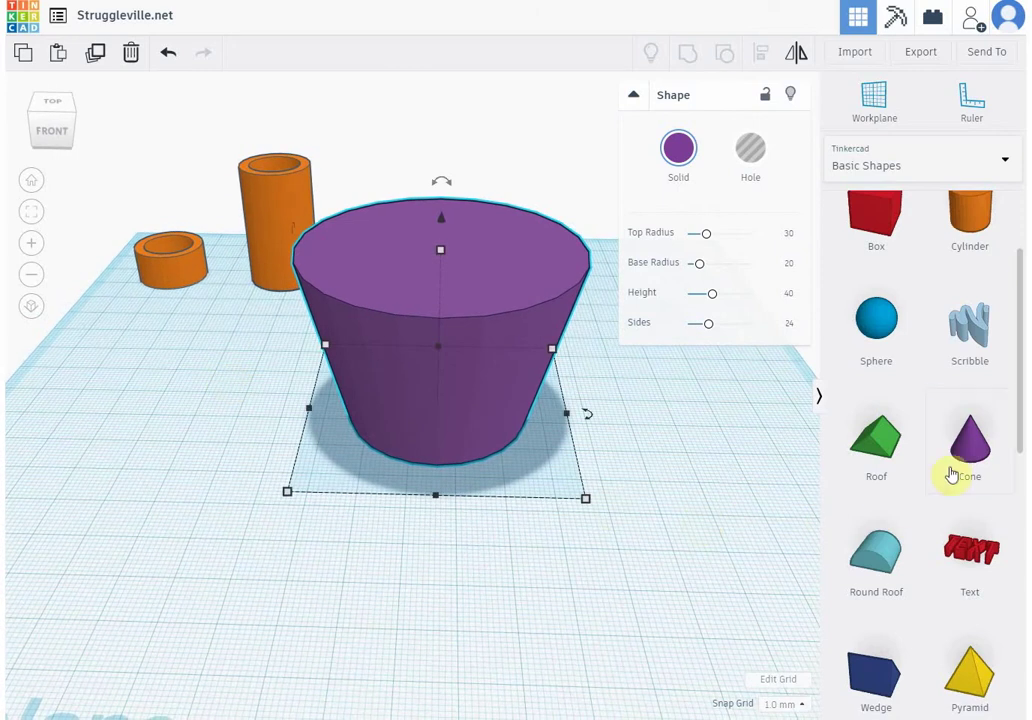
left_click_drag(971, 450, 138, 417)
- Give the new cone a height of 40 and a base radius of 17
left_click(445, 380)
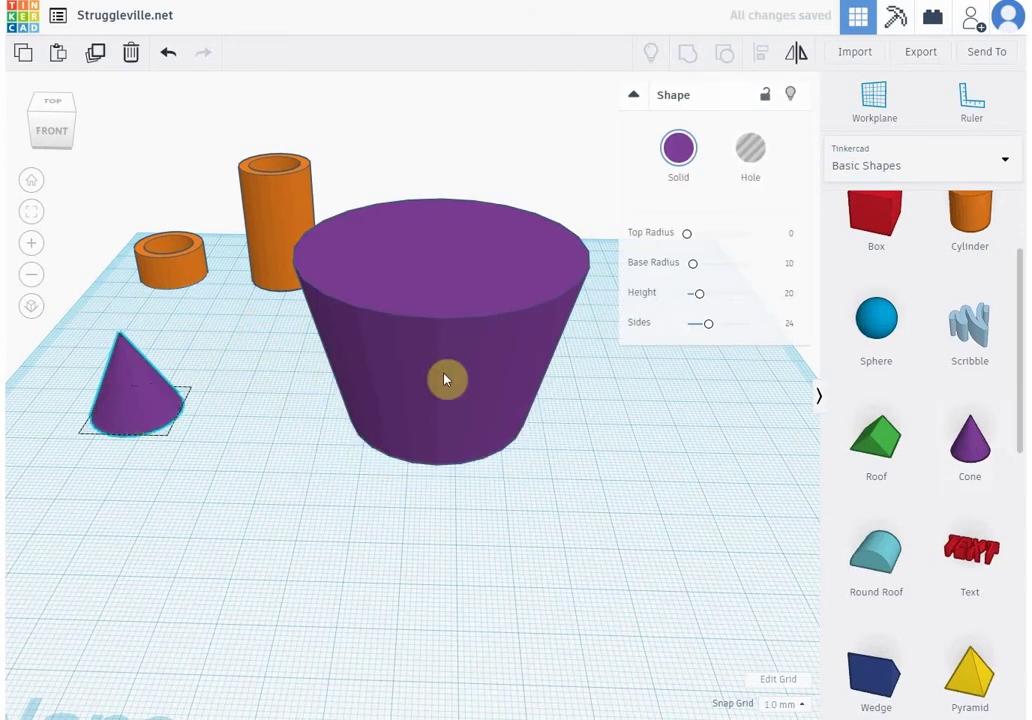
left_click(134, 391)
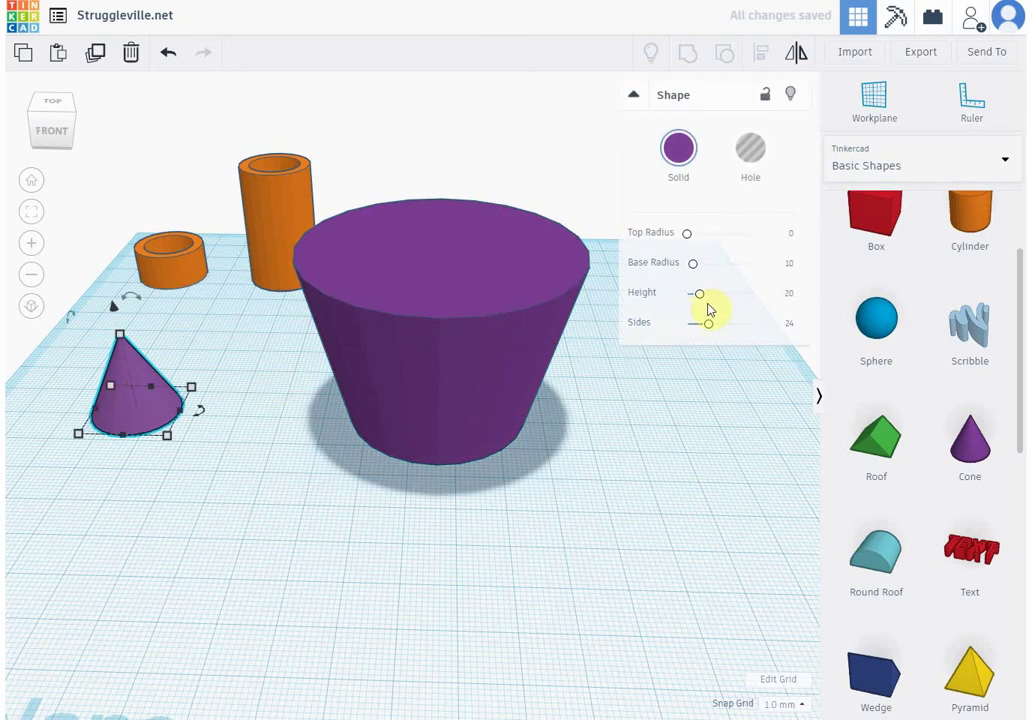
left_click(788, 295)
type("40")
key("Return")
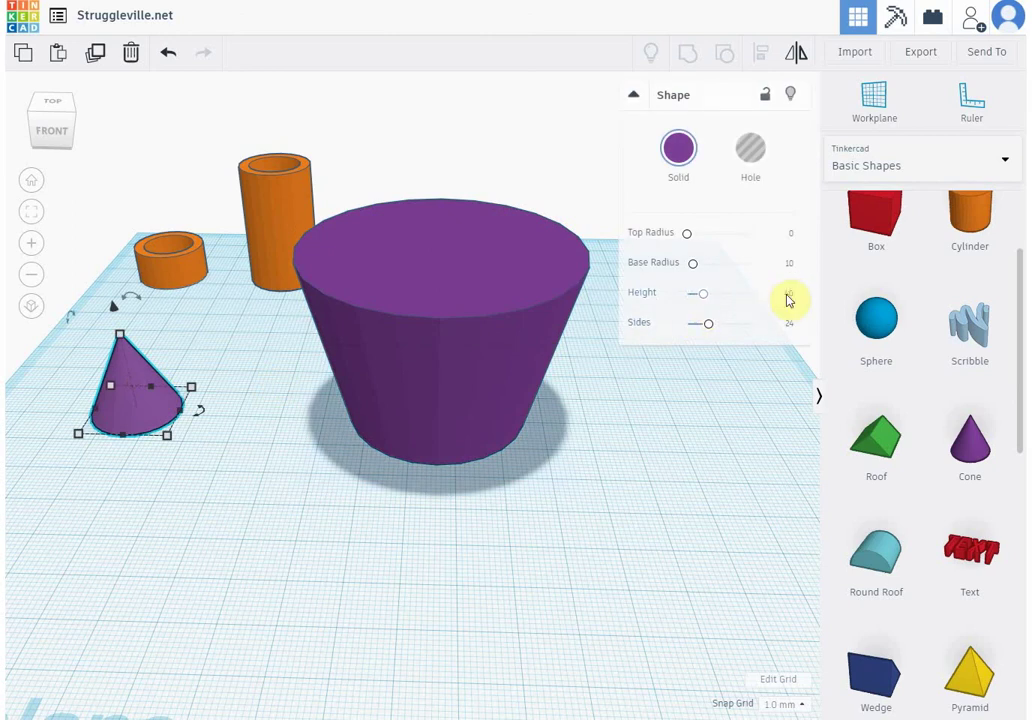
left_click(465, 362)
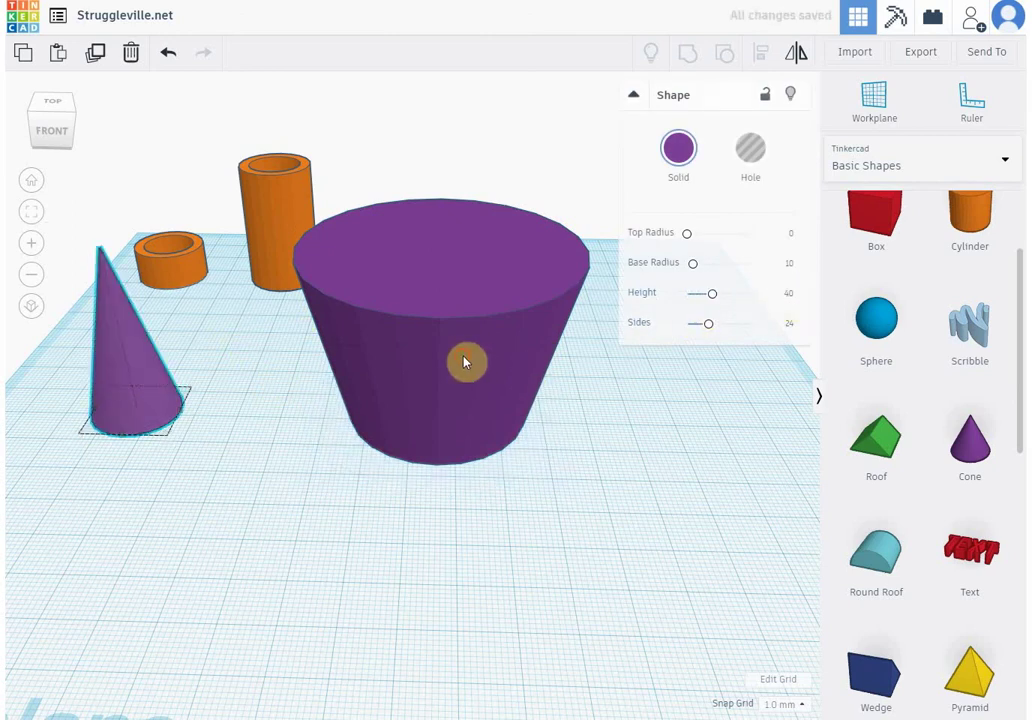
left_click(143, 375)
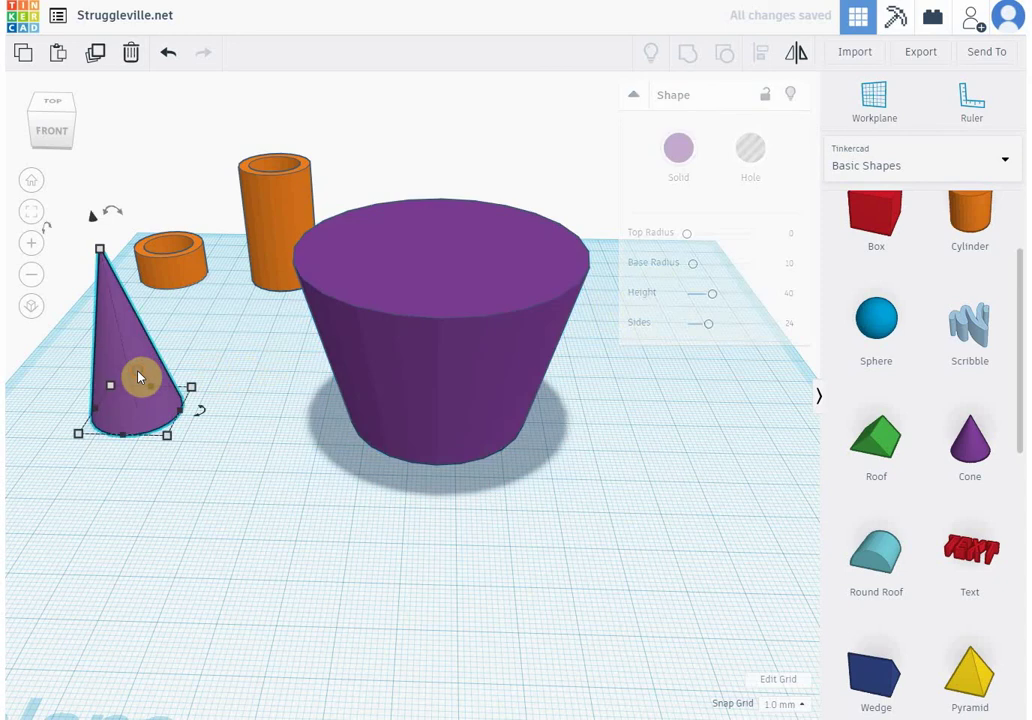
left_click(788, 267)
left_click(773, 267)
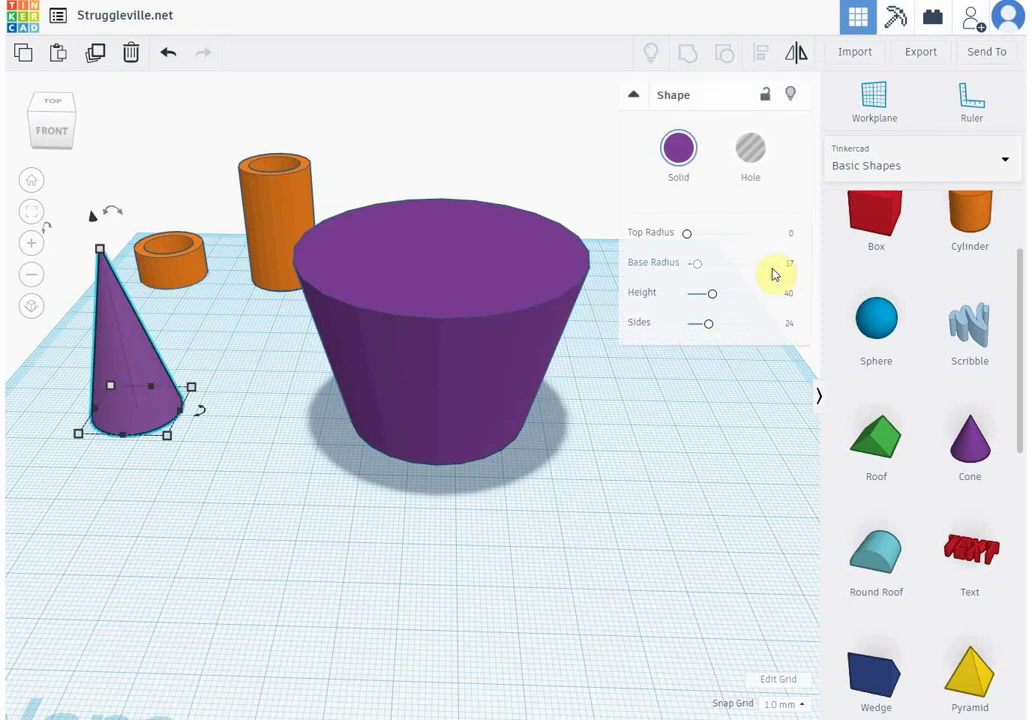
key("Return")
- Set the new cone's top radius to 27
left_click(472, 337)
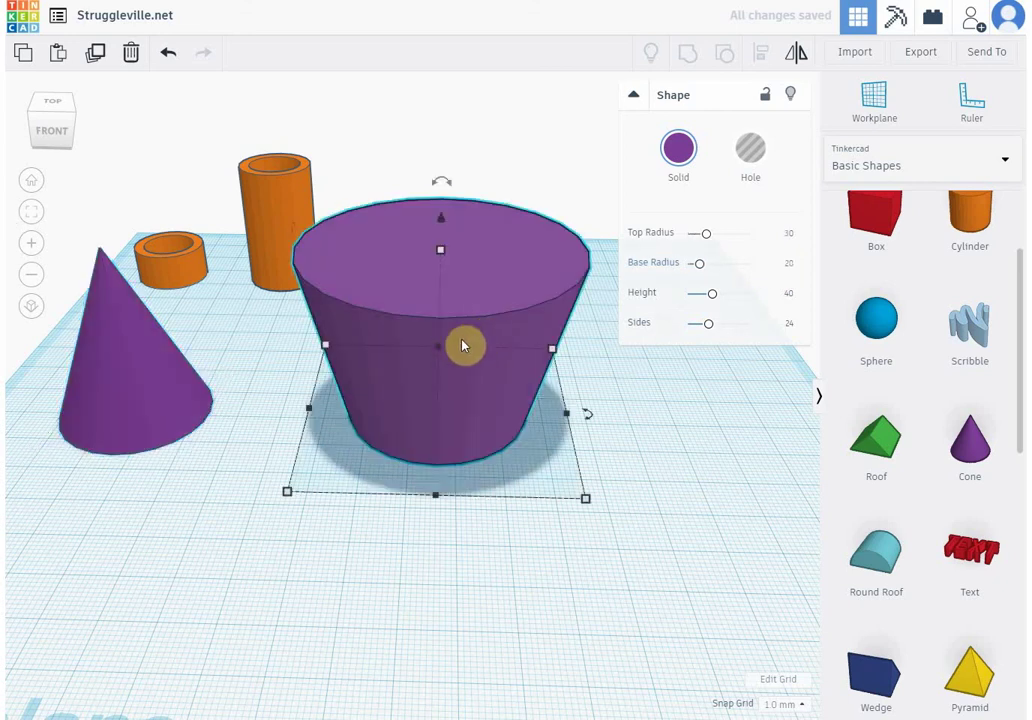
left_click(117, 352)
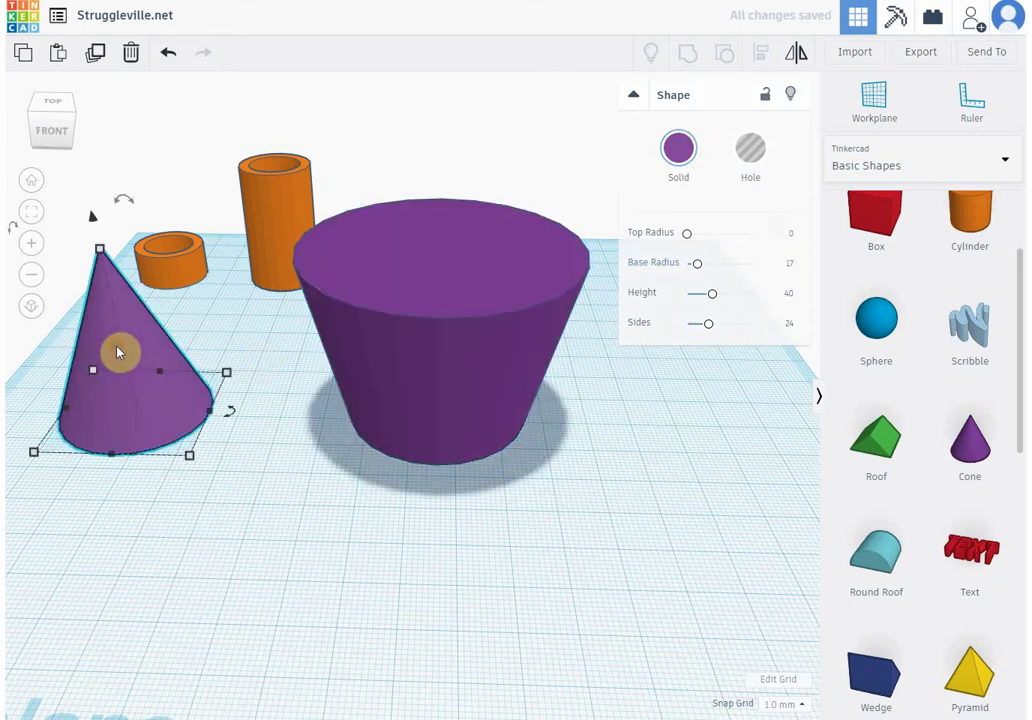
left_click(789, 237)
left_click(790, 236)
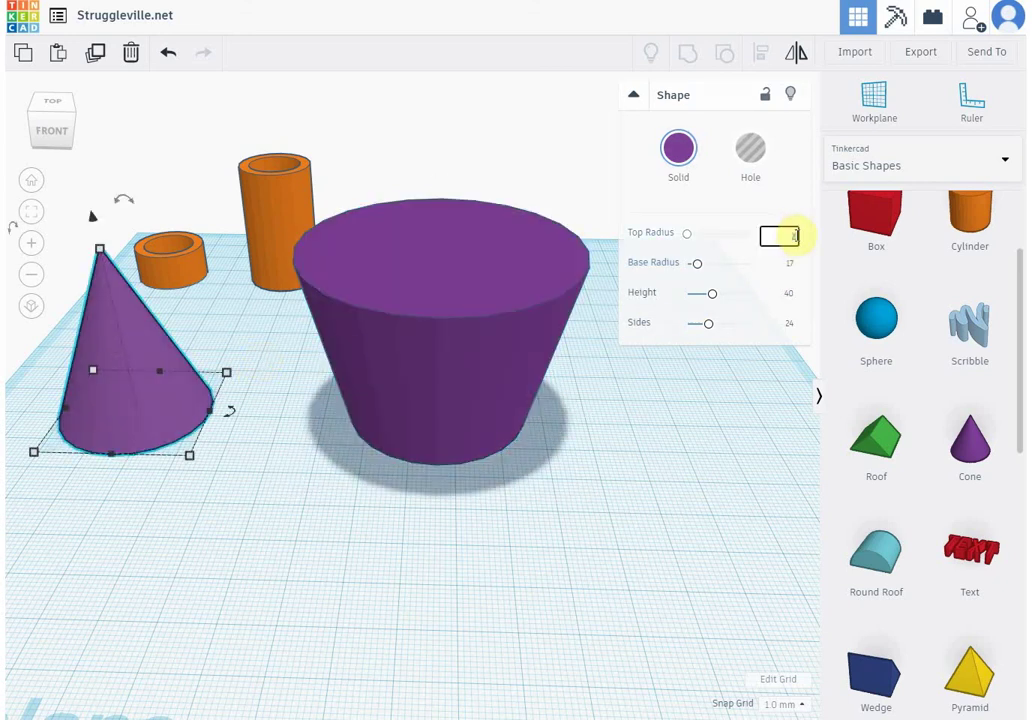
type("27")
key("Return")
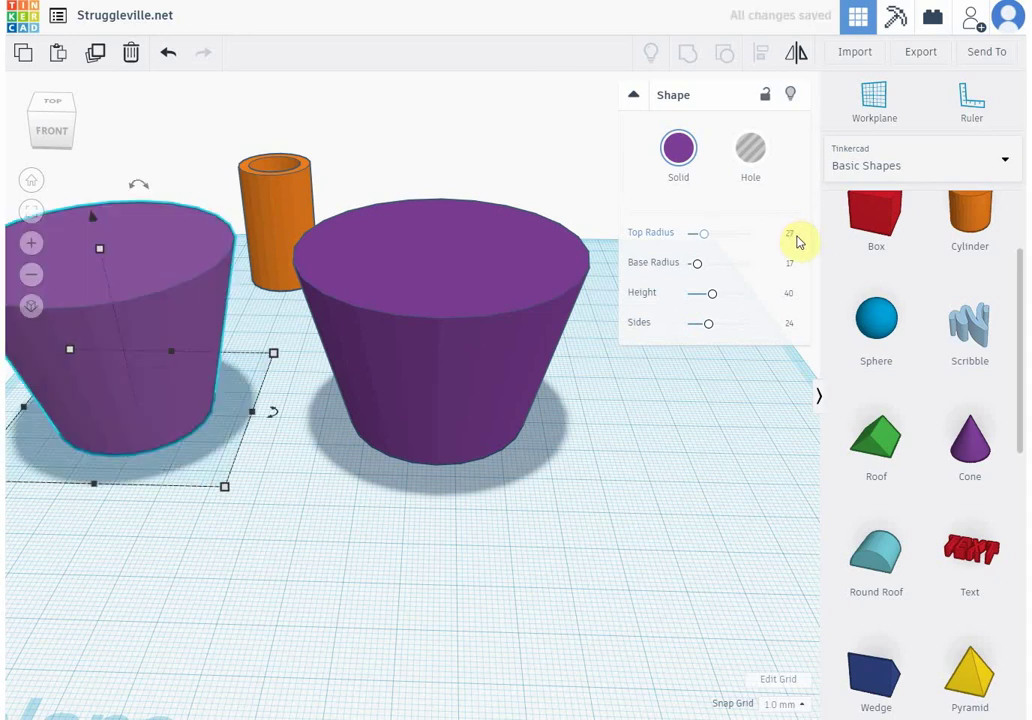
- Make the small frustum a hole, centre it on the big cup on both axes, and group them
left_click(746, 160)
left_click_drag(632, 539, 120, 325)
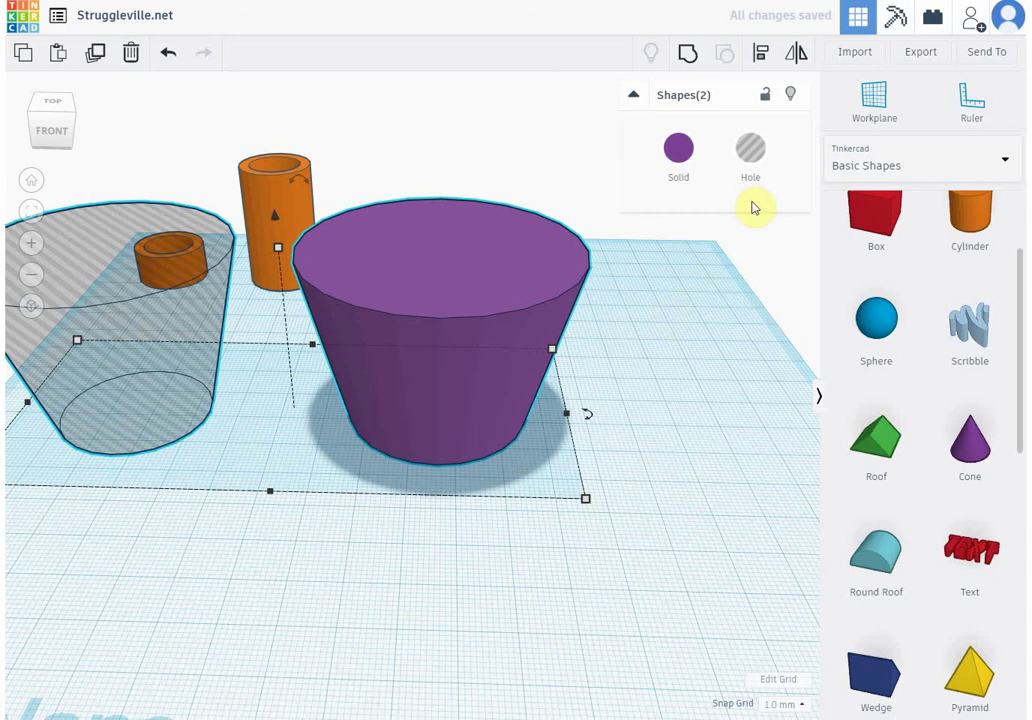
left_click(762, 55)
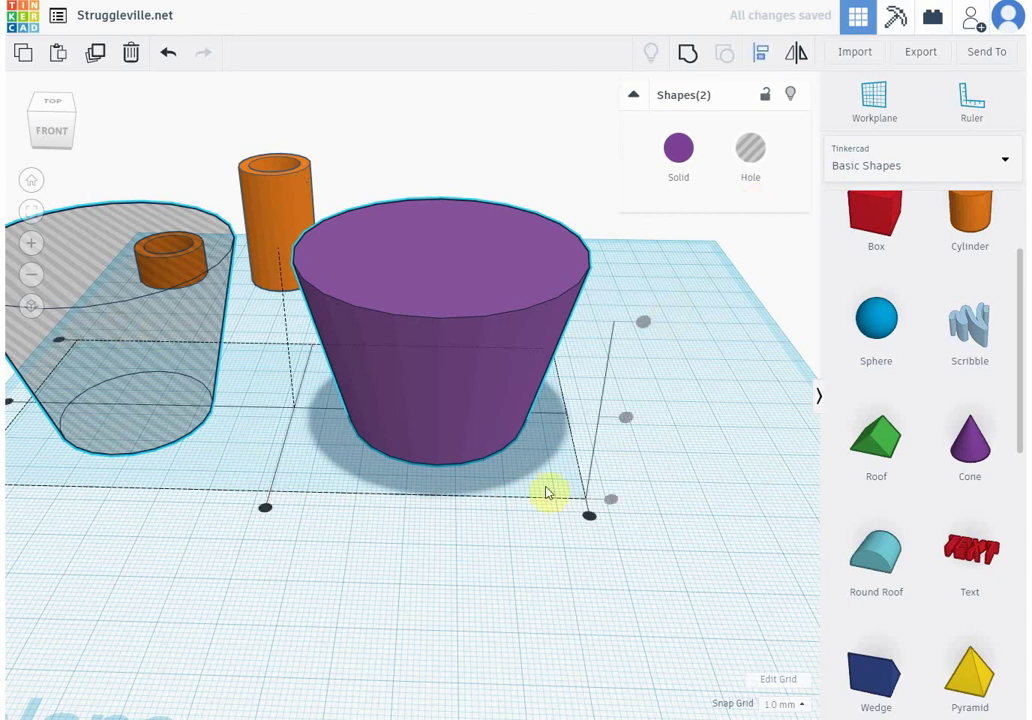
left_click(265, 508)
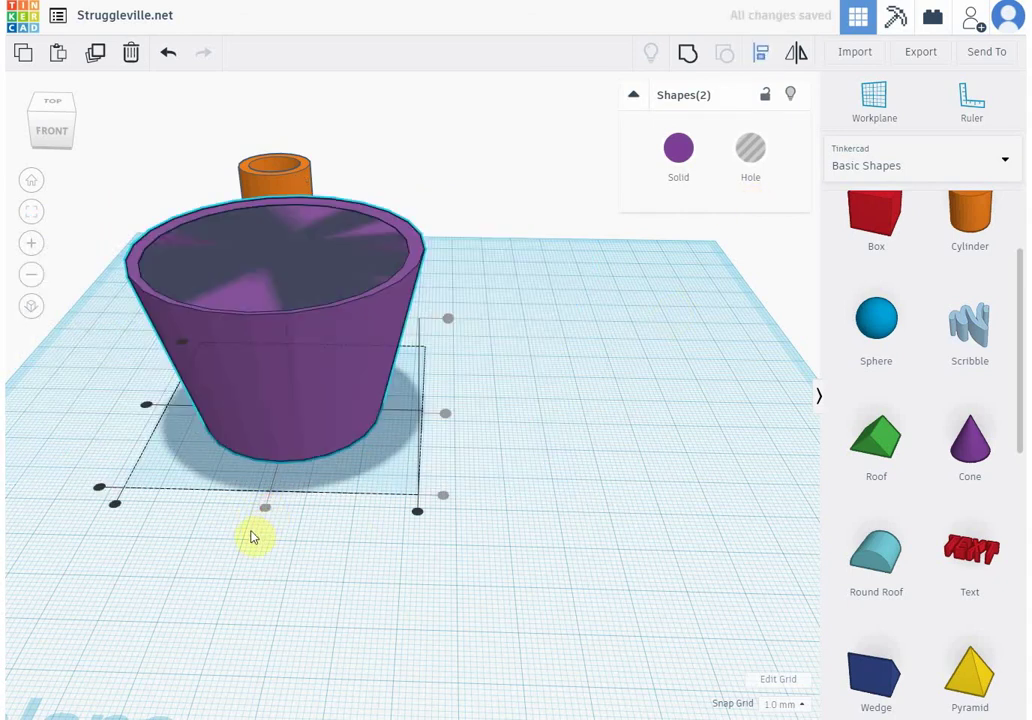
left_click(148, 406)
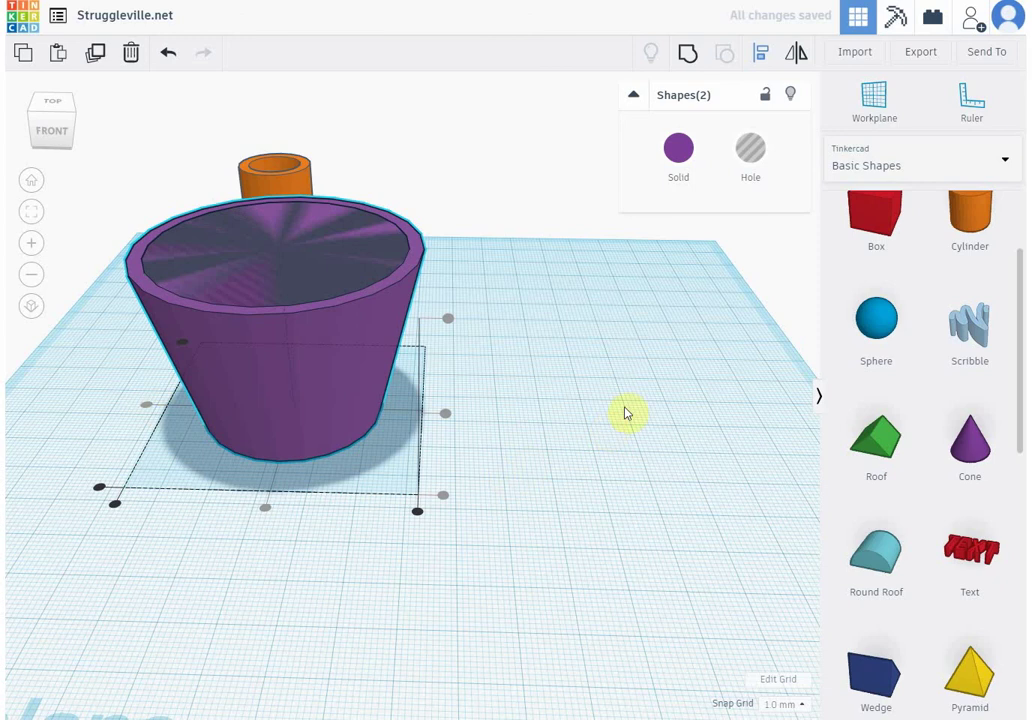
left_click(687, 52)
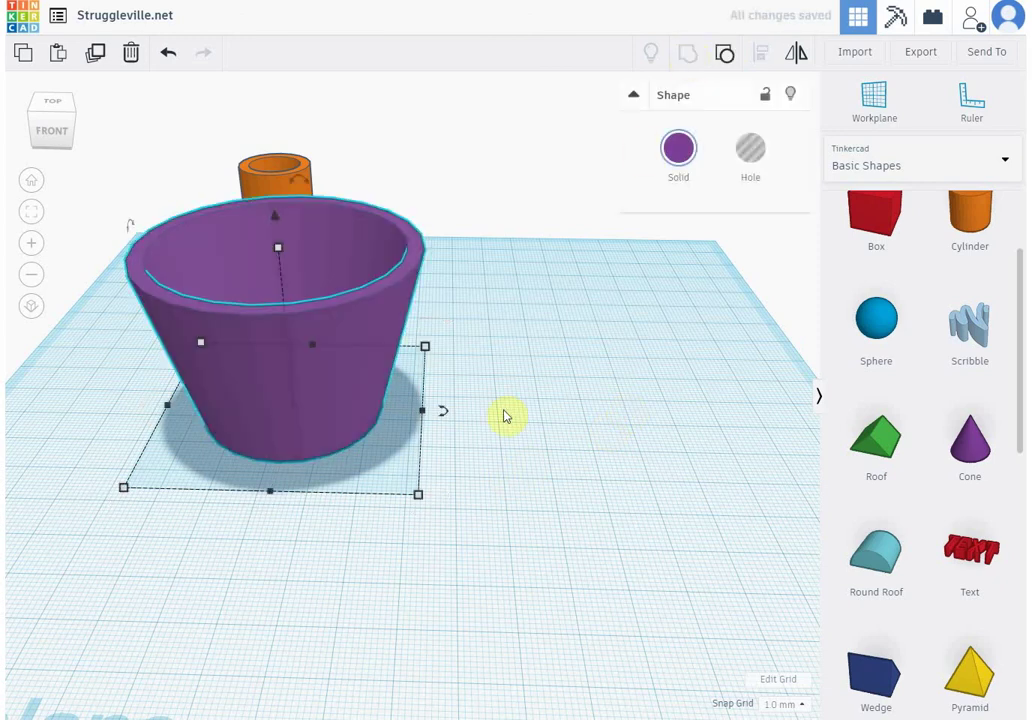
- Orbit around the hollow purple pot to inspect its opening from above and the side
right_click_drag(505, 416, 664, 357)
right_click_drag(229, 552, 492, 573)
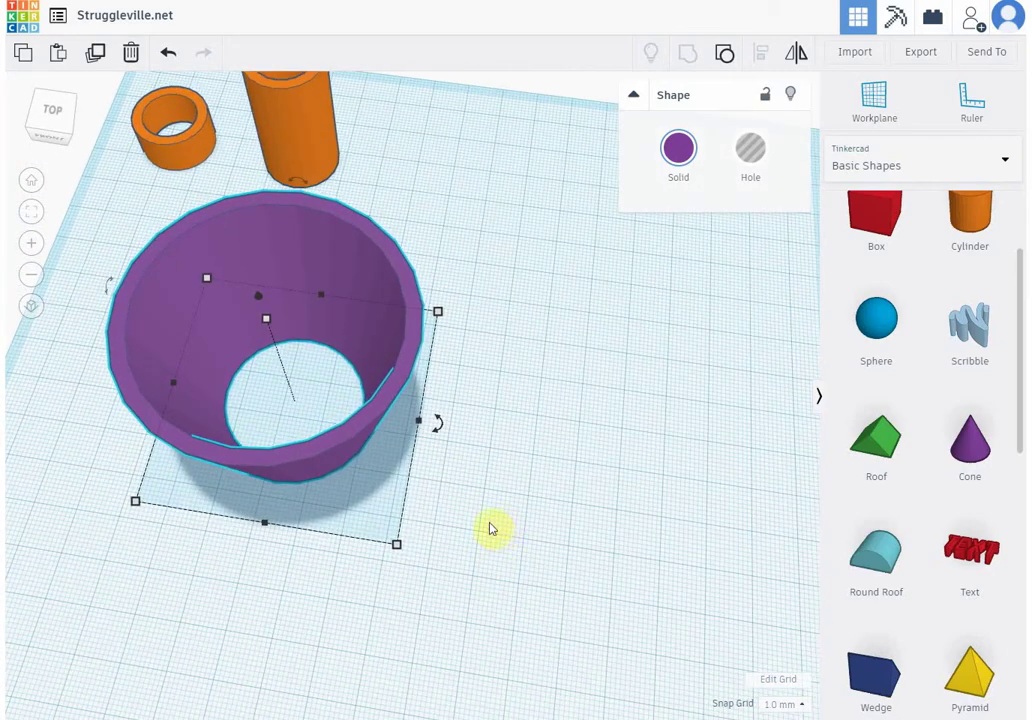
right_click_drag(528, 507, 560, 460)
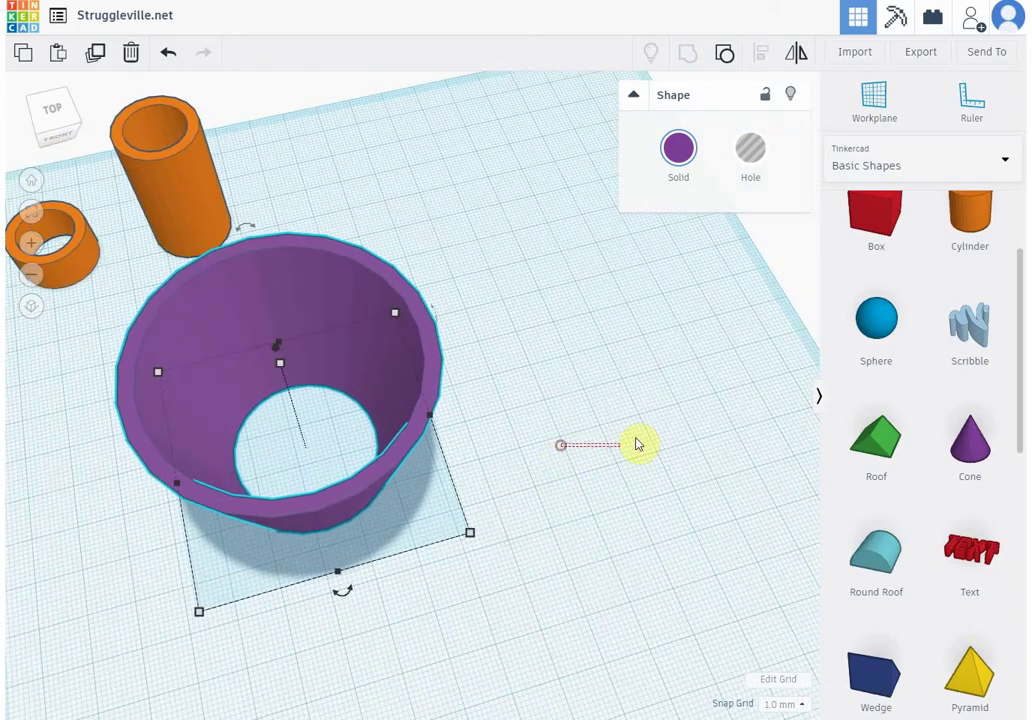
left_click(555, 387)
right_click_drag(638, 445, 498, 300)
- Drag the purple pot back and right into line with the two orange tubes
left_click(294, 336)
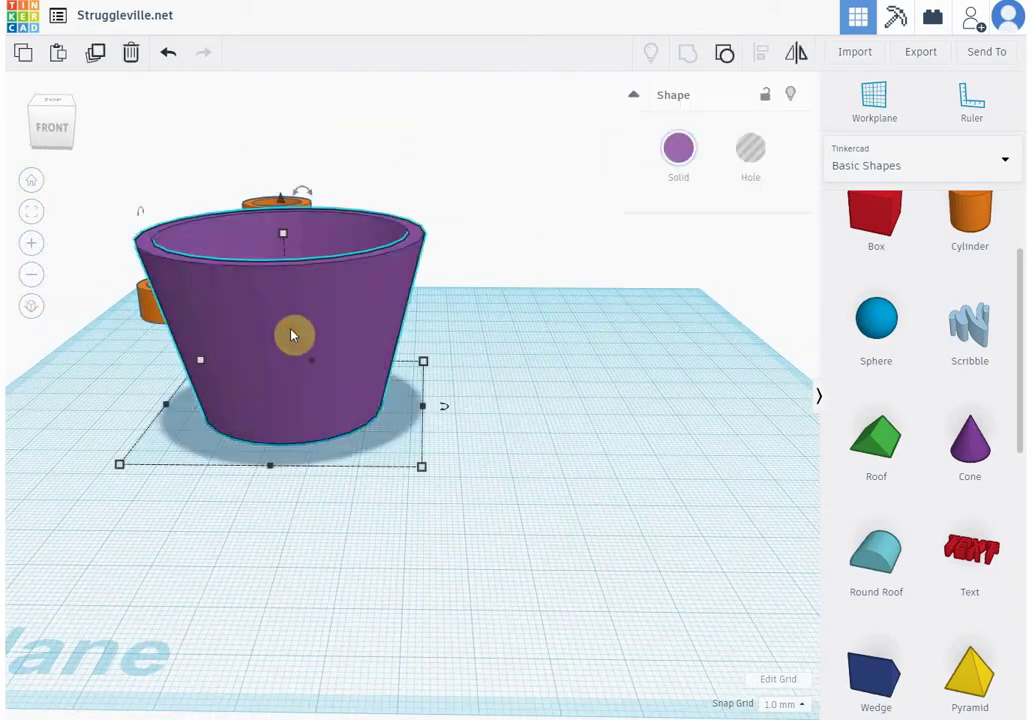
left_click_drag(294, 336, 495, 240)
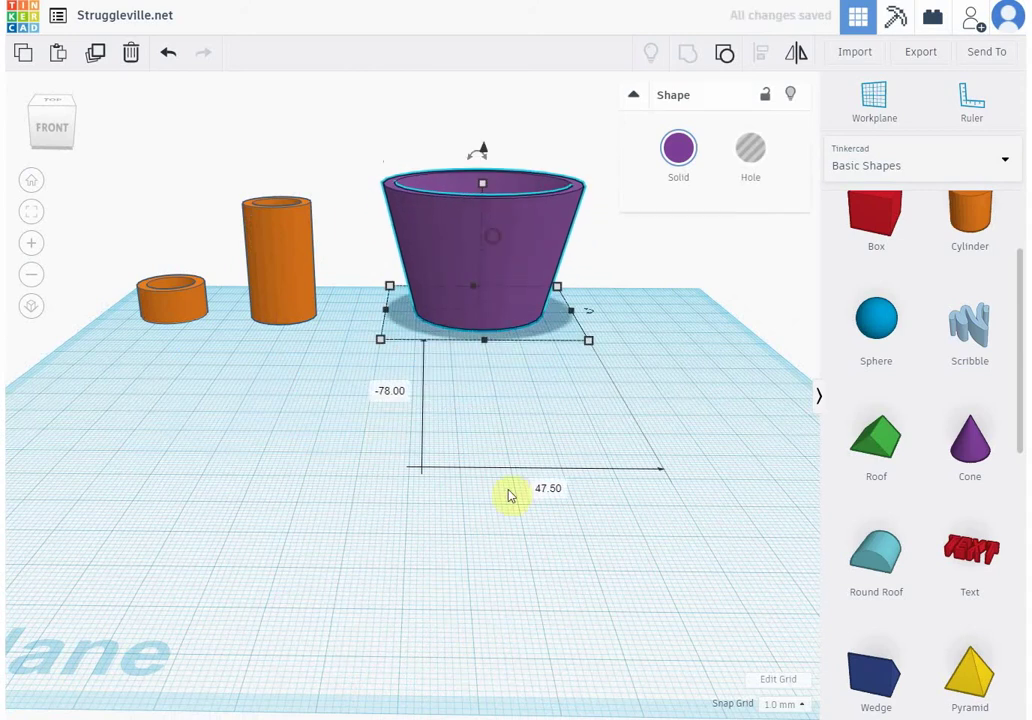
right_click_drag(645, 539, 590, 445)
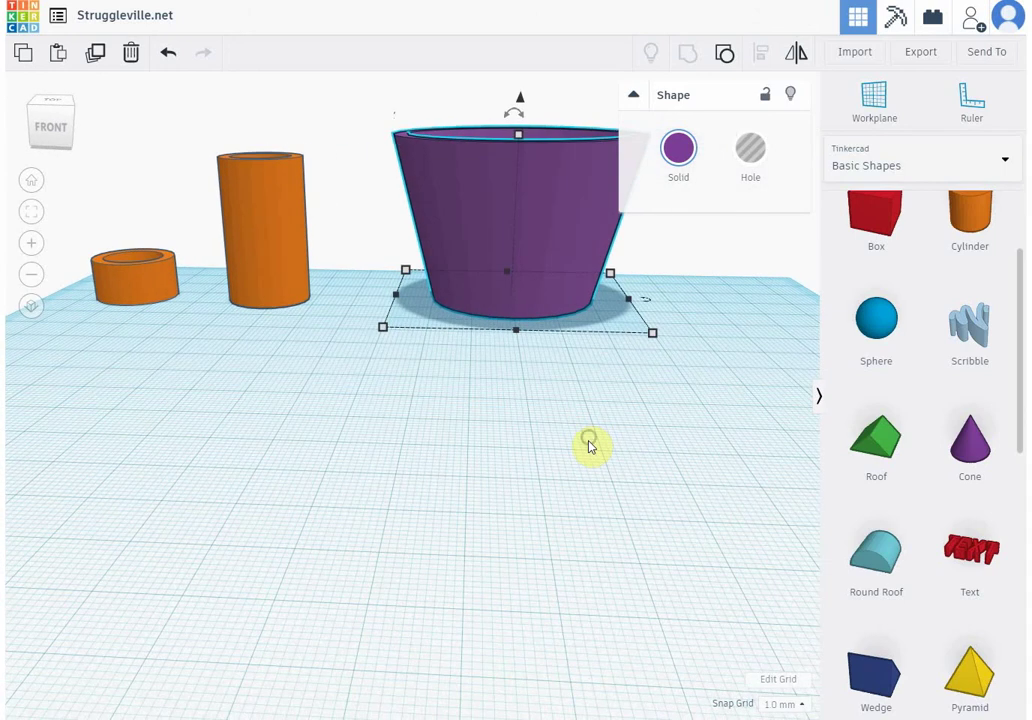